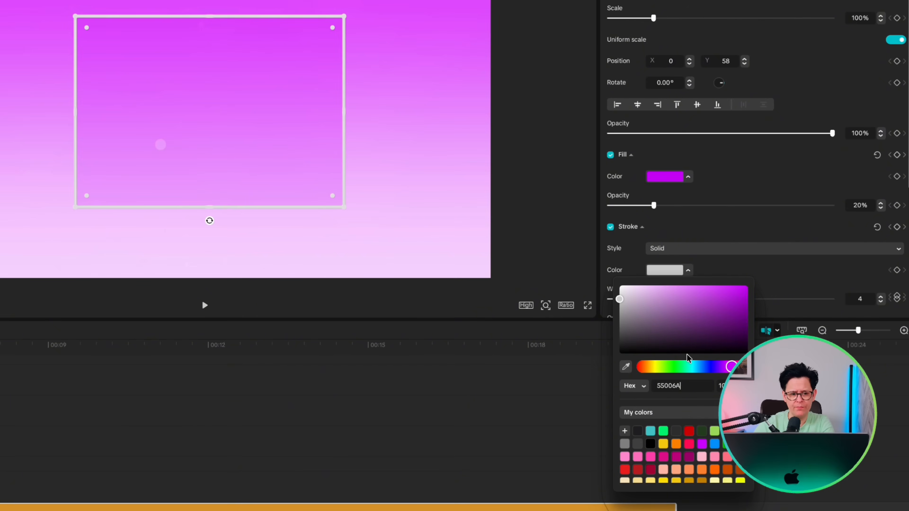
- Apply stroke colour 55006A to the purple rectangle and set the stroke weight to 1
key("Return")
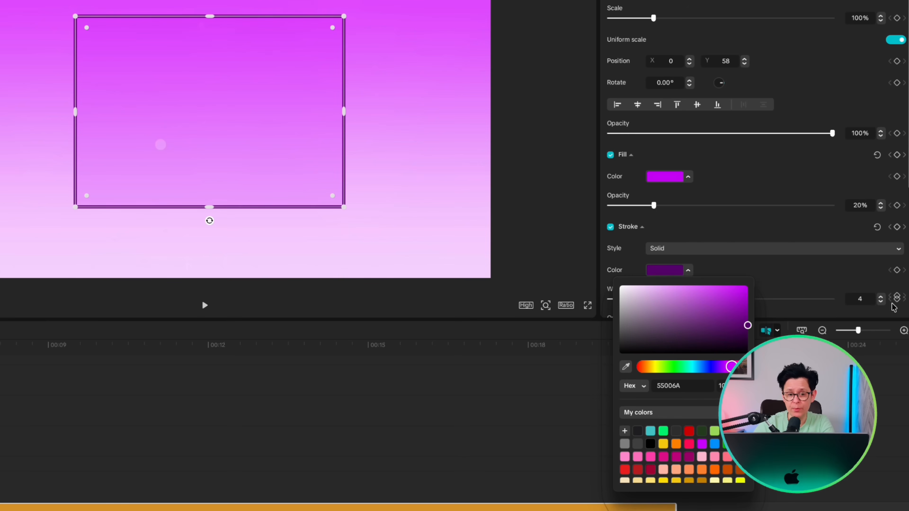
left_click(880, 301)
left_click(880, 301)
left_click(880, 301)
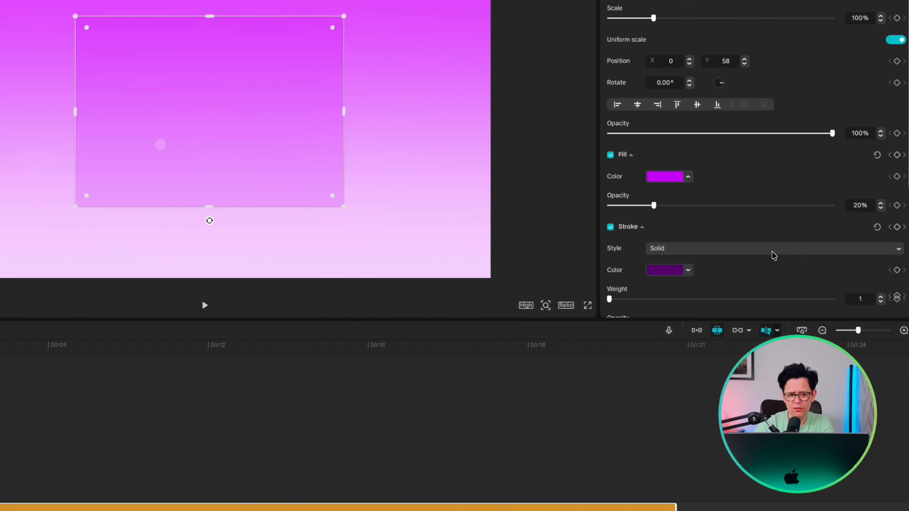
- Turn on the purple rectangle's corner radius and round only its two top corners
scroll(773, 255, "down", 8)
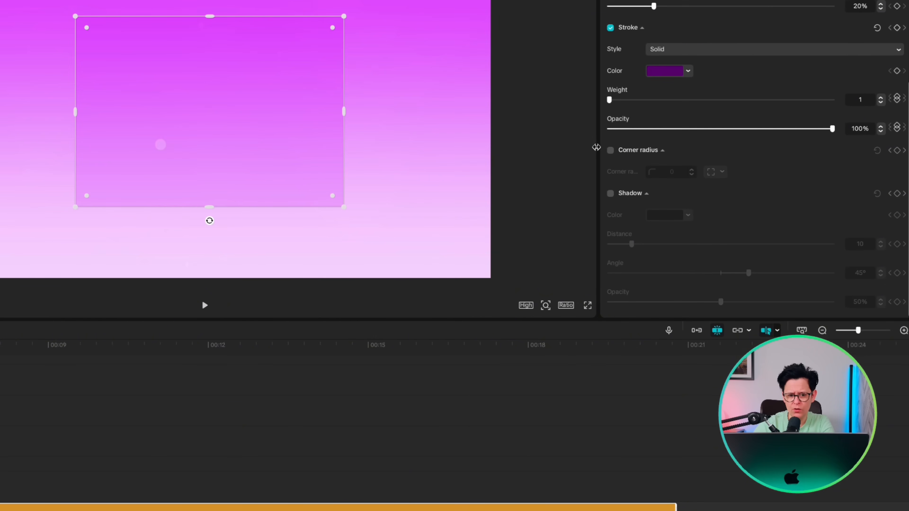
left_click(610, 151)
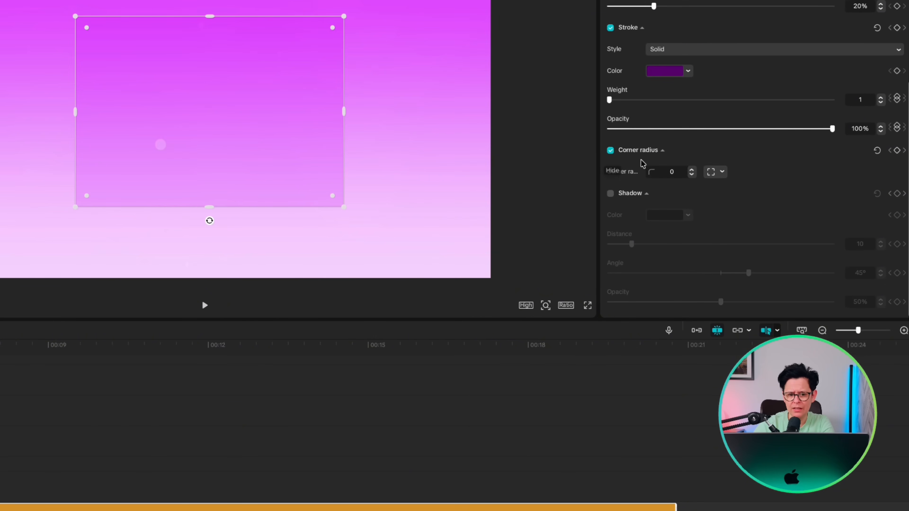
left_click(721, 174)
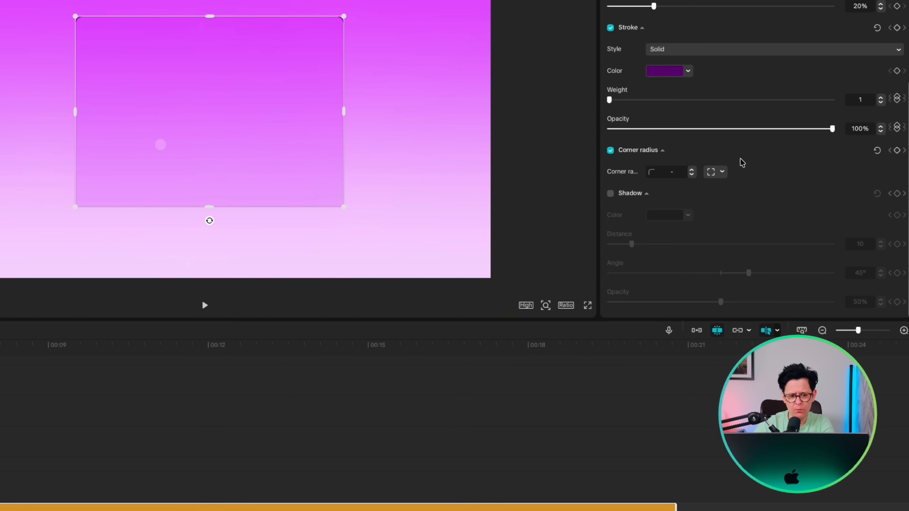
- Add a second square shape and extend its timeline clip to the end of the first shape's clip
left_click(163, 429)
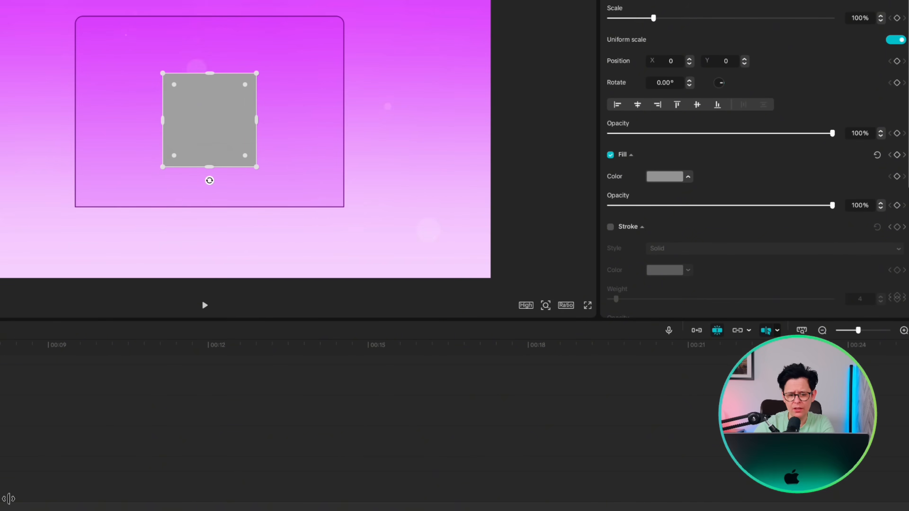
left_click_drag(9, 498, 672, 473)
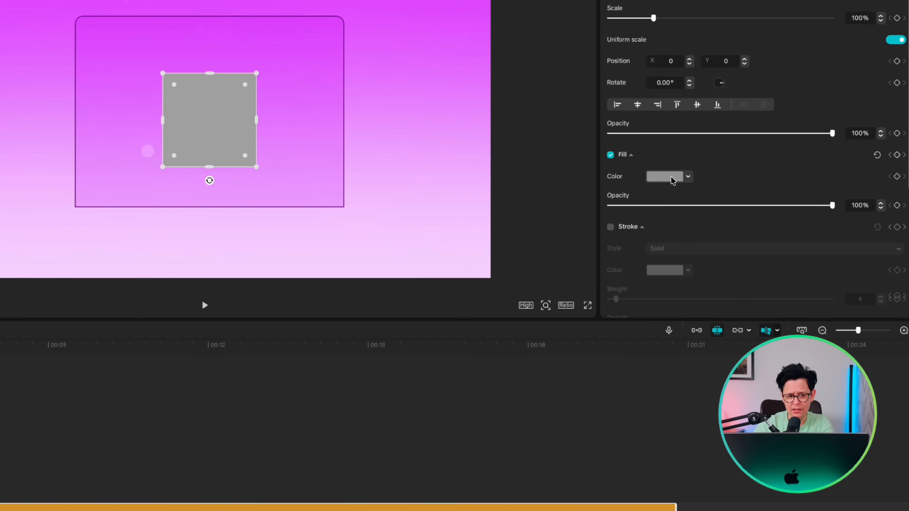
- Fill the new square with white and set the fill opacity to 15%
left_click(672, 180)
left_click(657, 224)
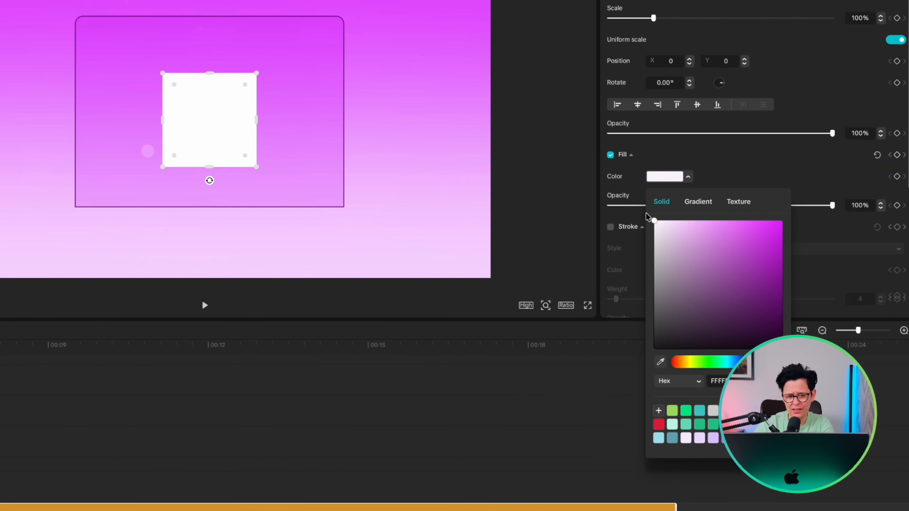
left_click(676, 206)
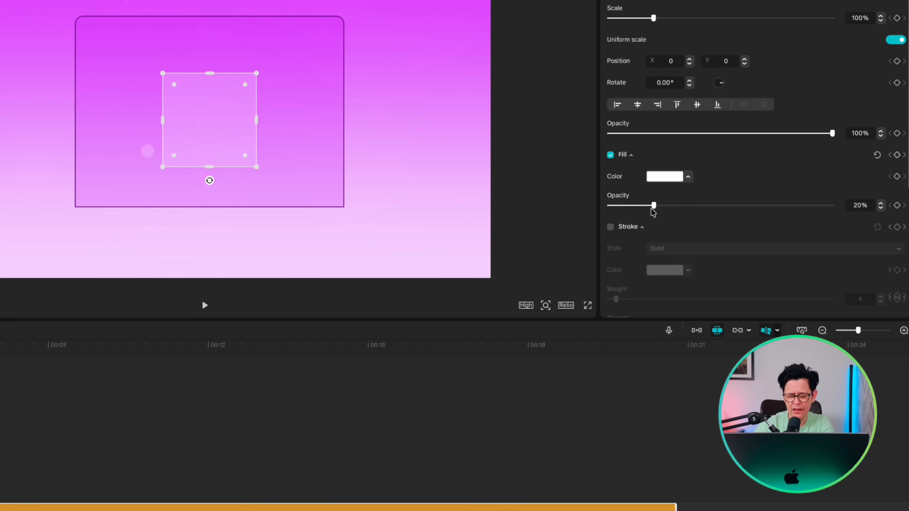
- Give the new square a solid near-white stroke with a weight of 1
left_click(611, 227)
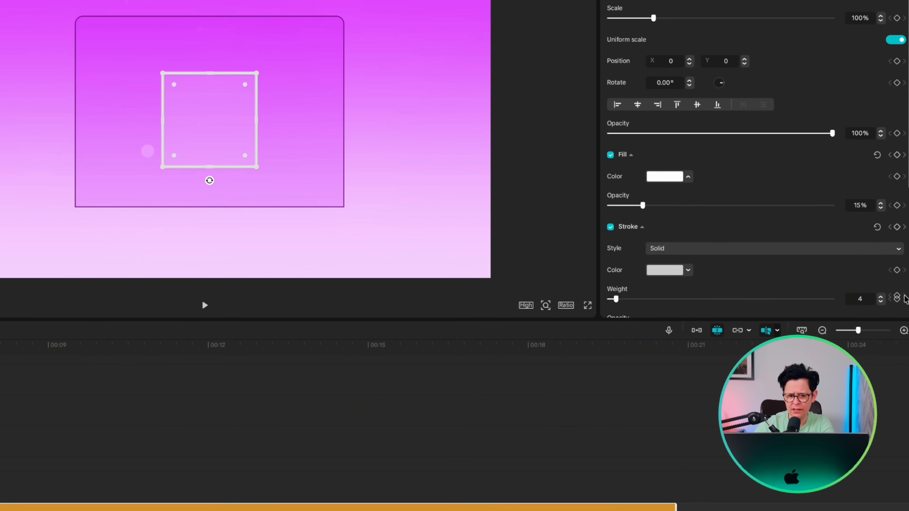
left_click(880, 302)
double_click(881, 302)
left_click(666, 272)
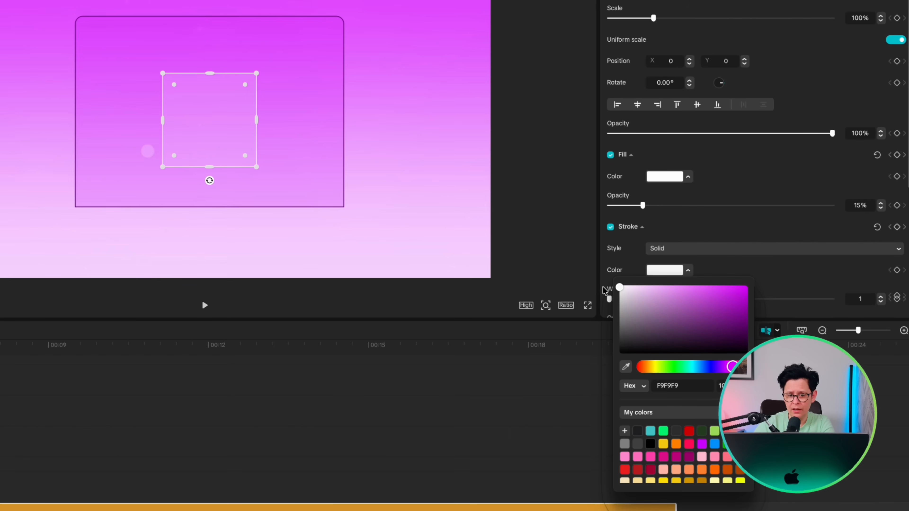
left_click(750, 269)
- Turn on the white square's corner radius and set its two bottom corners to 10, leaving the top ones at 0
scroll(748, 264, "down", 10)
left_click(610, 151)
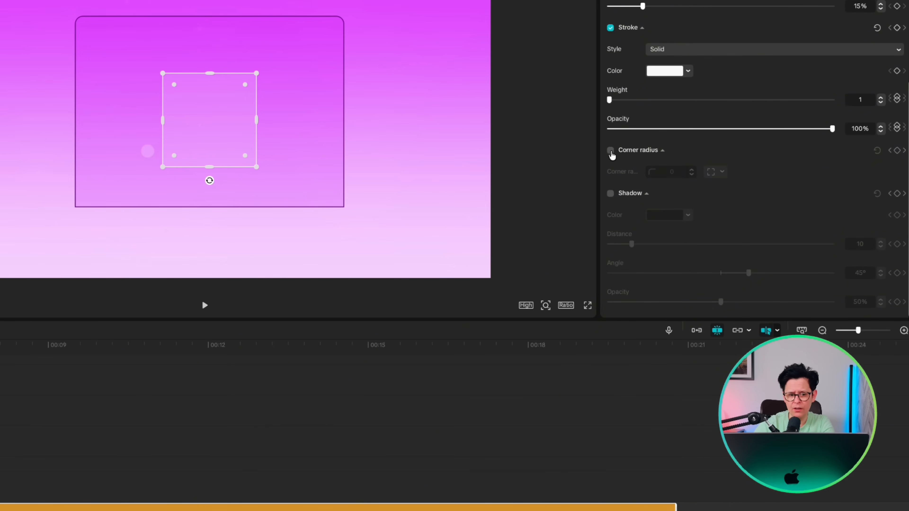
left_click(720, 173)
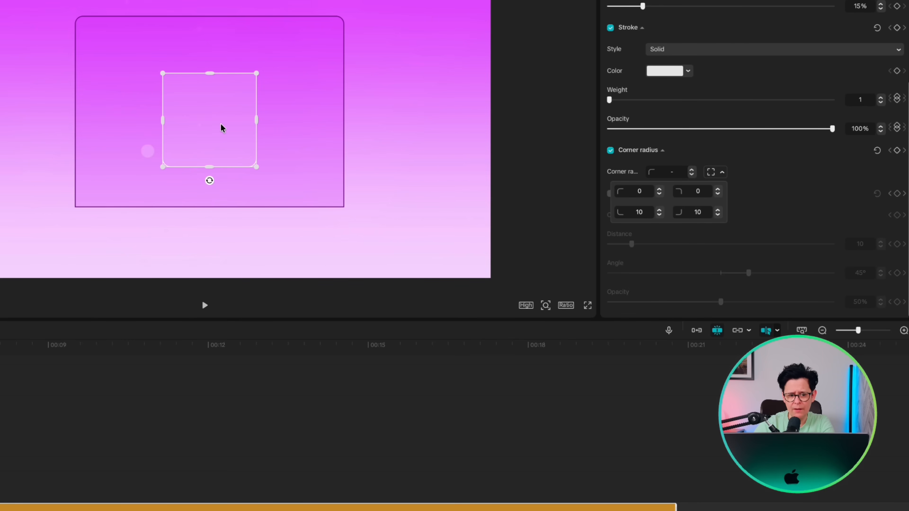
- Resize the white shape into a strip as wide as the purple rectangle, placed directly against its bottom edge
left_click_drag(224, 127, 343, 227)
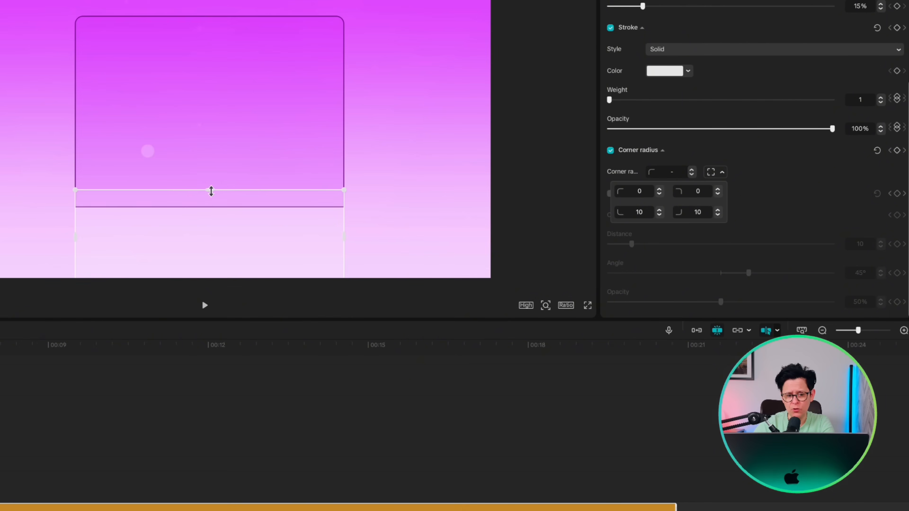
left_click_drag(211, 191, 211, 209)
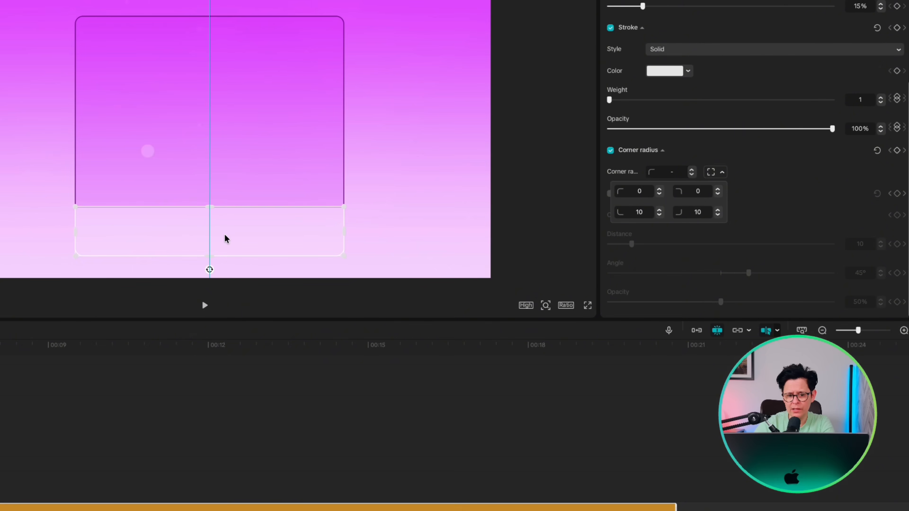
- Select both shapes, scale them down together to 90%, and move them slightly up in the frame
left_click_drag(70, 481, 81, 510)
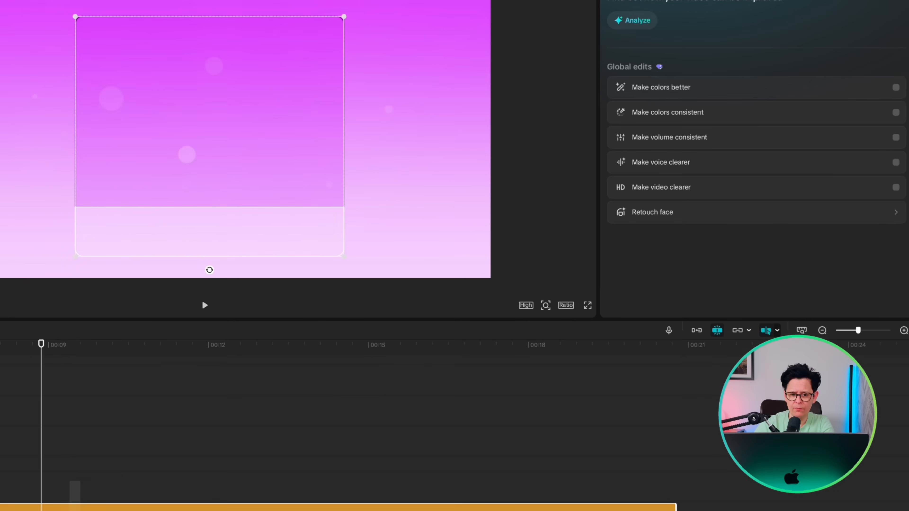
left_click_drag(345, 256, 335, 247)
left_click_drag(274, 207, 267, 189)
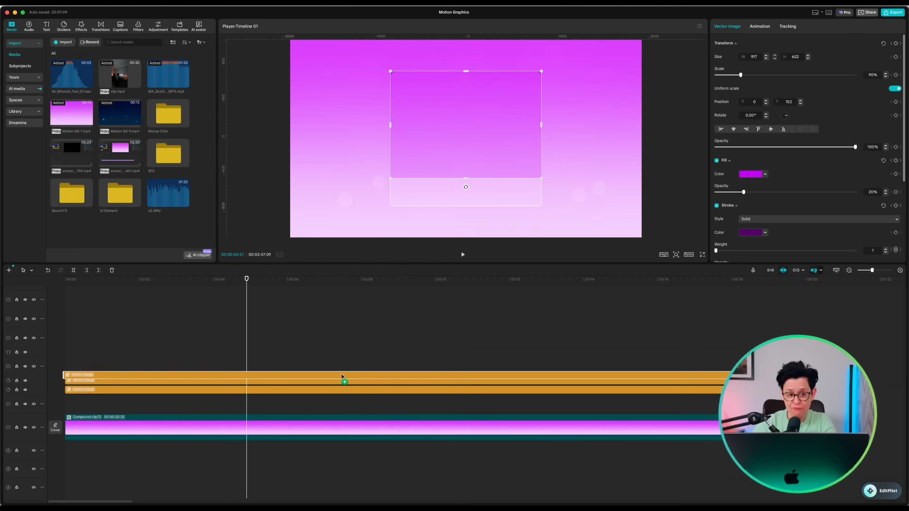
- Duplicate the purple rectangle's clip onto a higher track and change the copy's fill to a near-white colour
left_click_drag(342, 376, 344, 362)
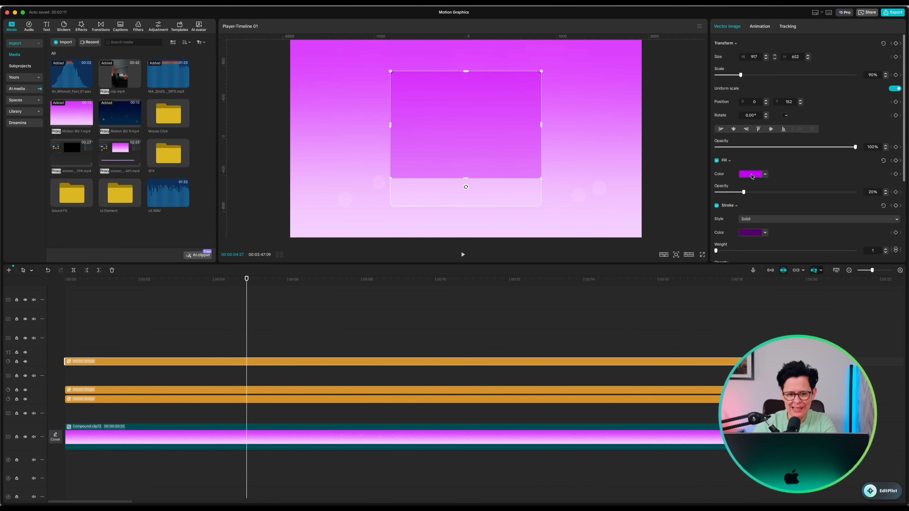
left_click(752, 176)
left_click_drag(752, 209, 764, 193)
left_click(777, 155)
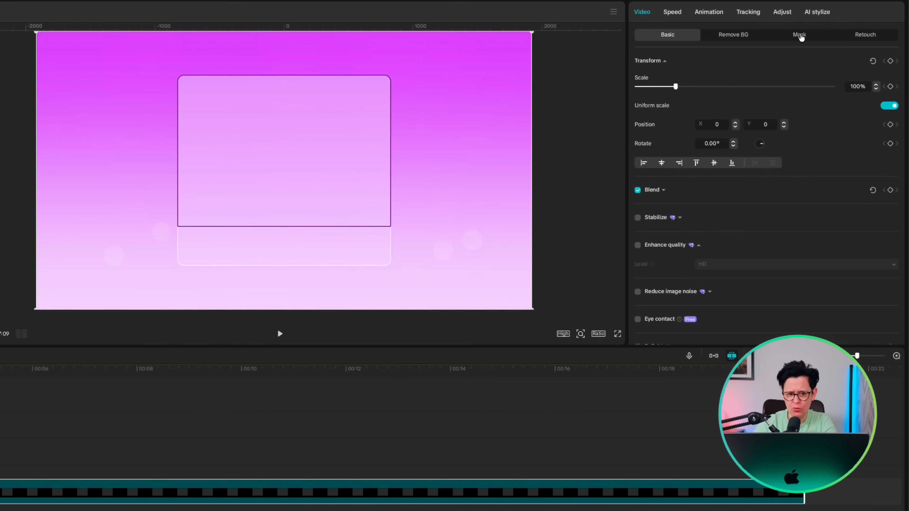
- Add a circle mask to the light overlay's compound clip and feather its edge strongly
left_click(805, 35)
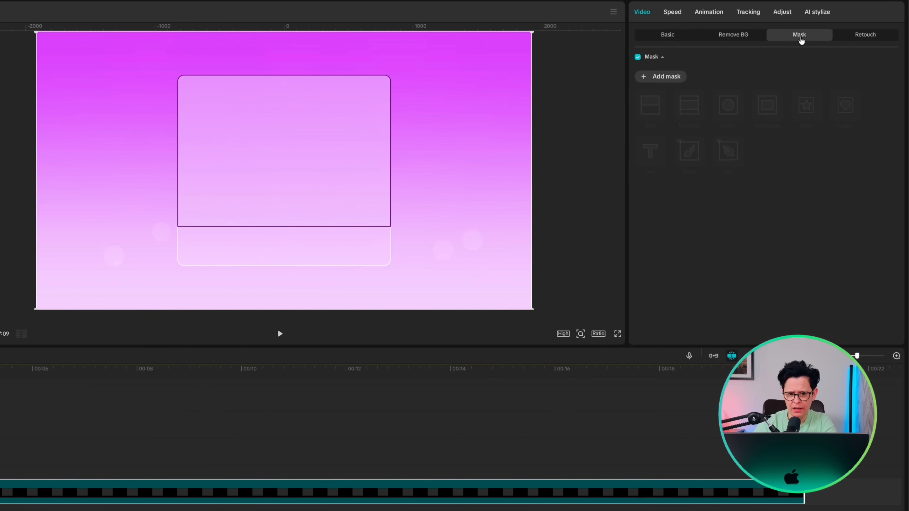
left_click(657, 79)
left_click(723, 116)
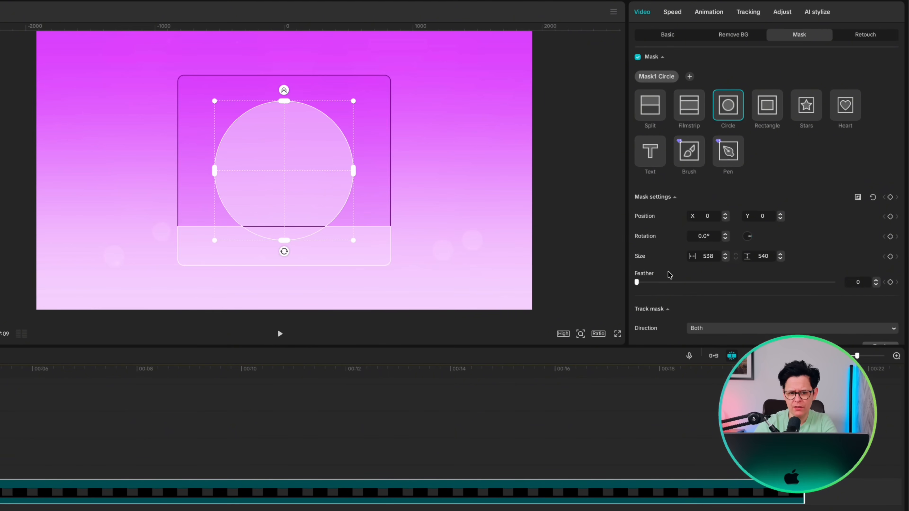
left_click_drag(637, 266, 729, 267)
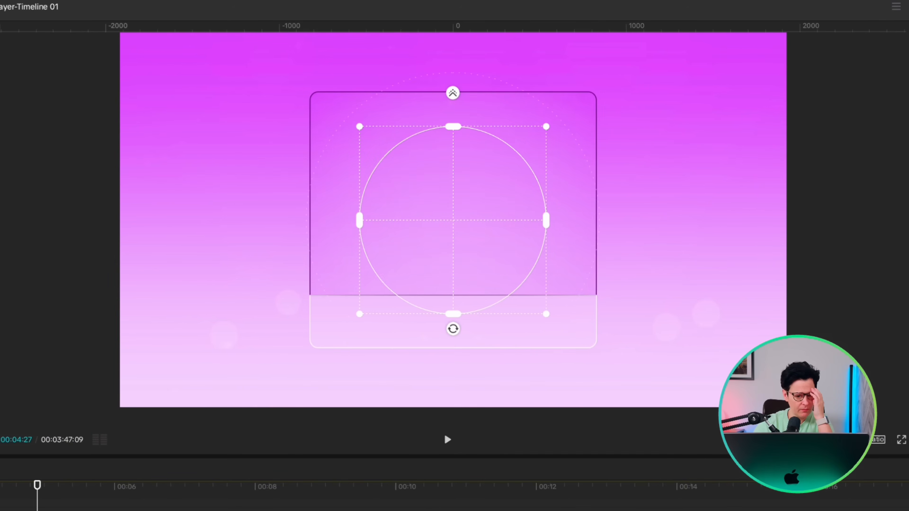
- Place one overlay's circle mask over the card's lower-right corner and the other's over the upper-left corner at X -406, Y 286
left_click_drag(466, 245, 612, 301)
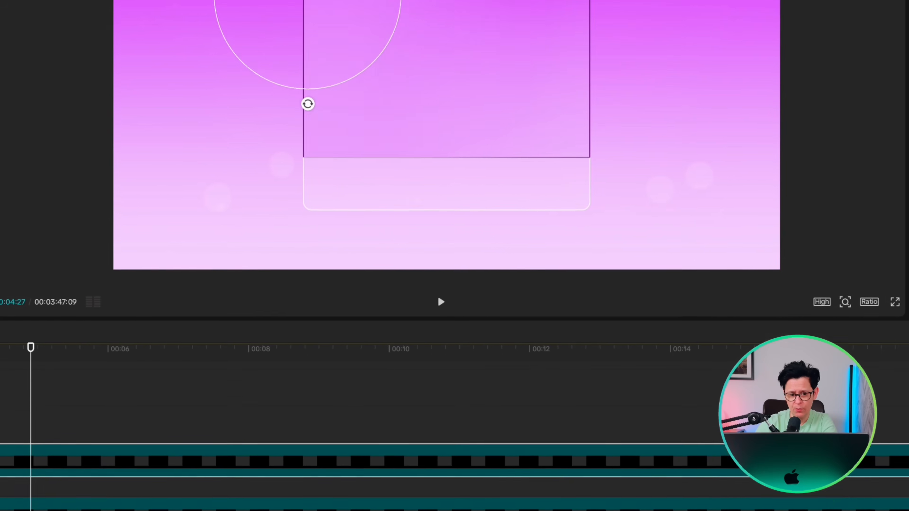
left_click_drag(315, 101, 317, 121)
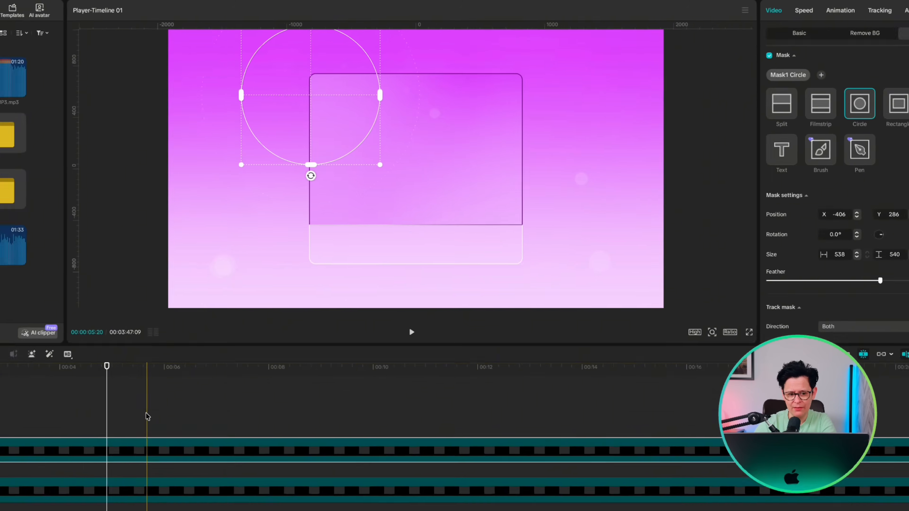
- Select the two overlay clips and both shape clips, and combine them into one compound clip
left_click_drag(177, 340, 197, 457)
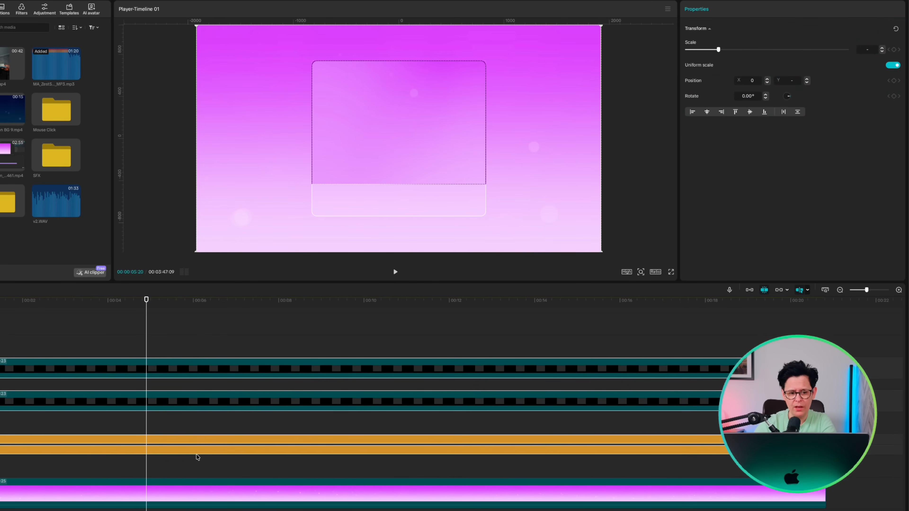
right_click(197, 457)
left_click(235, 473)
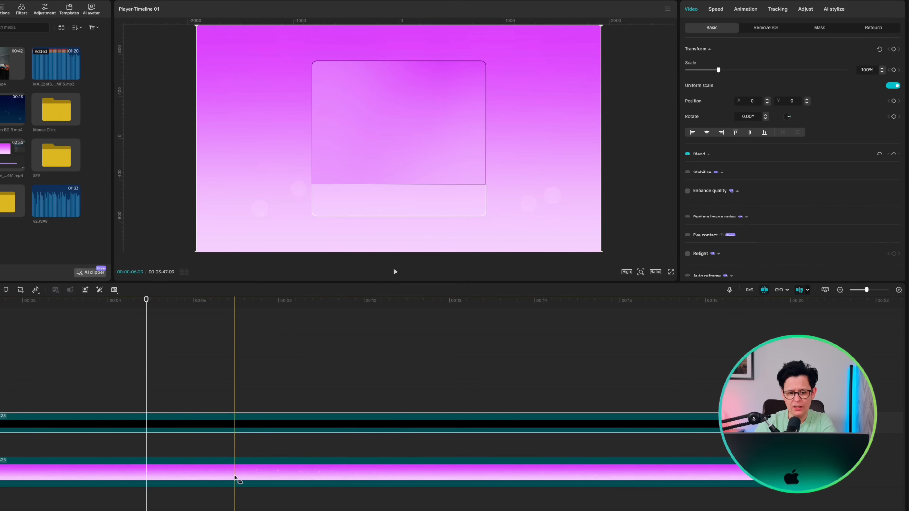
- Apply the favourite Fade In entrance animation to the card's compound clip
left_click(746, 13)
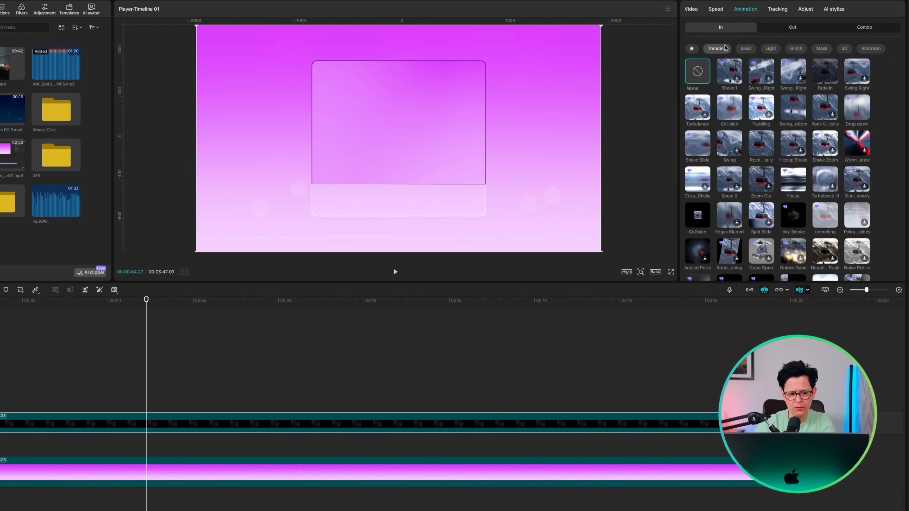
left_click(693, 50)
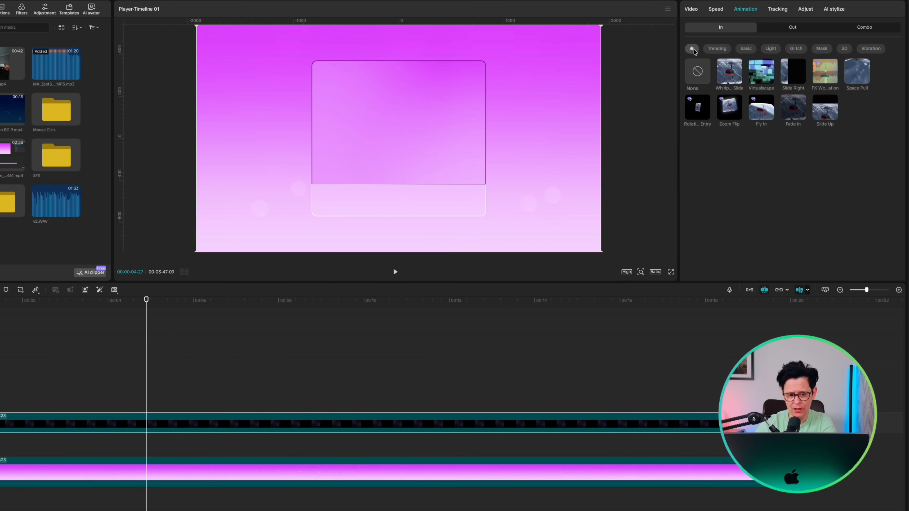
left_click(799, 104)
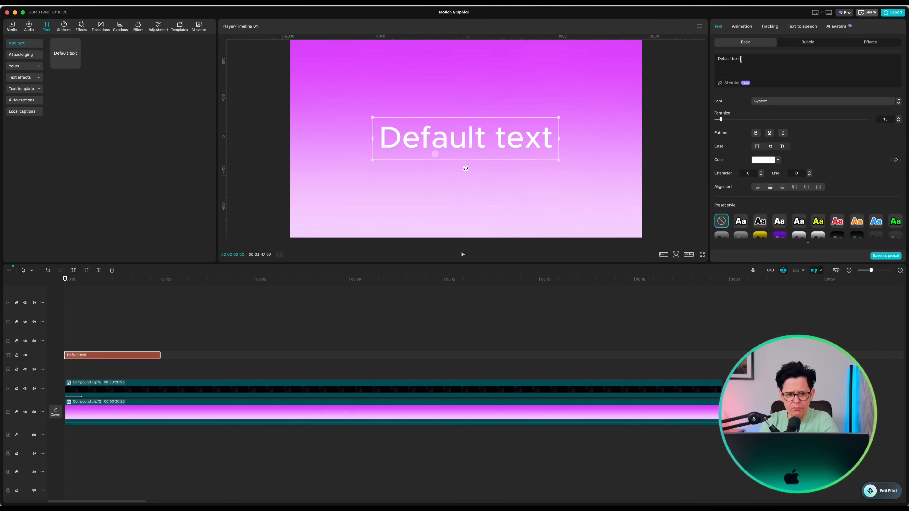
- Change the default text to "I" as a cursor and give it the Flicker loop animation at 3.6s speed
type("I")
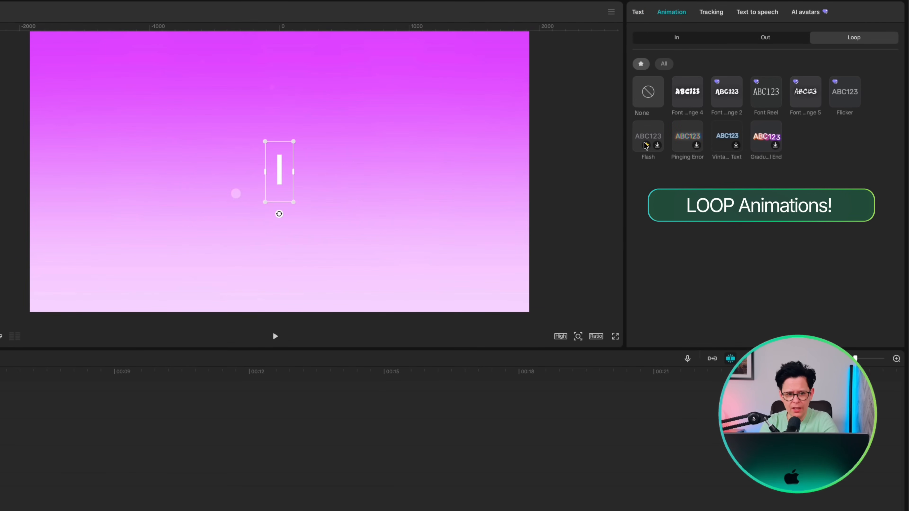
left_click(848, 94)
left_click(792, 338)
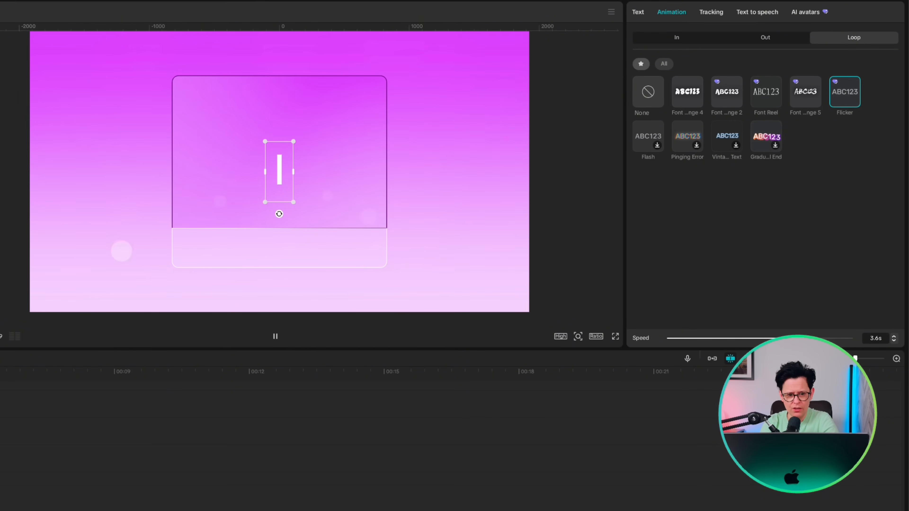
left_click(275, 336)
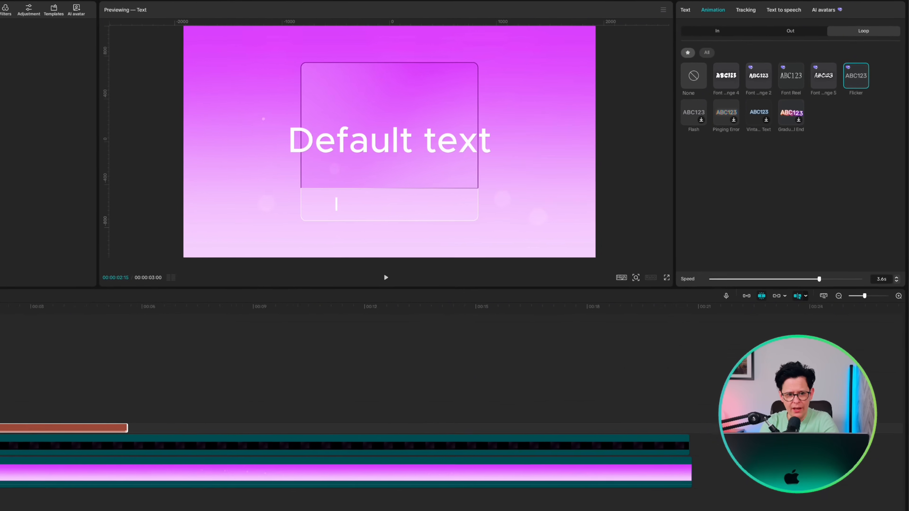
- Add a text clip above the cursor text, ending with it, and make it read "Send the message to" plus the recipient's name
left_click(13, 49)
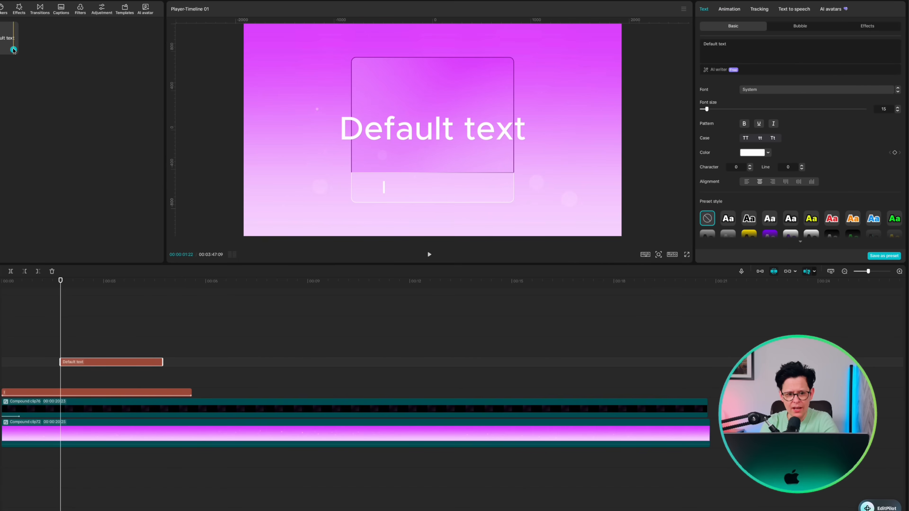
left_click_drag(92, 362, 92, 390)
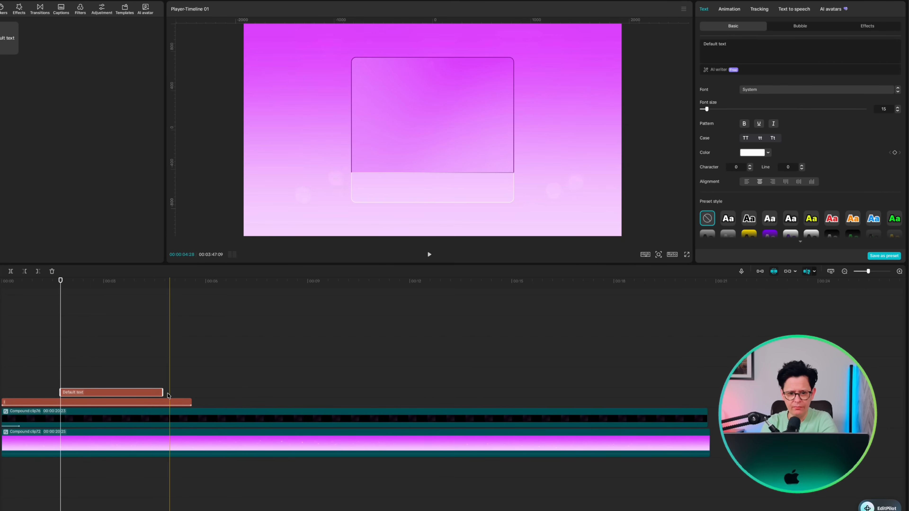
left_click_drag(163, 392, 185, 392)
type("Send the me")
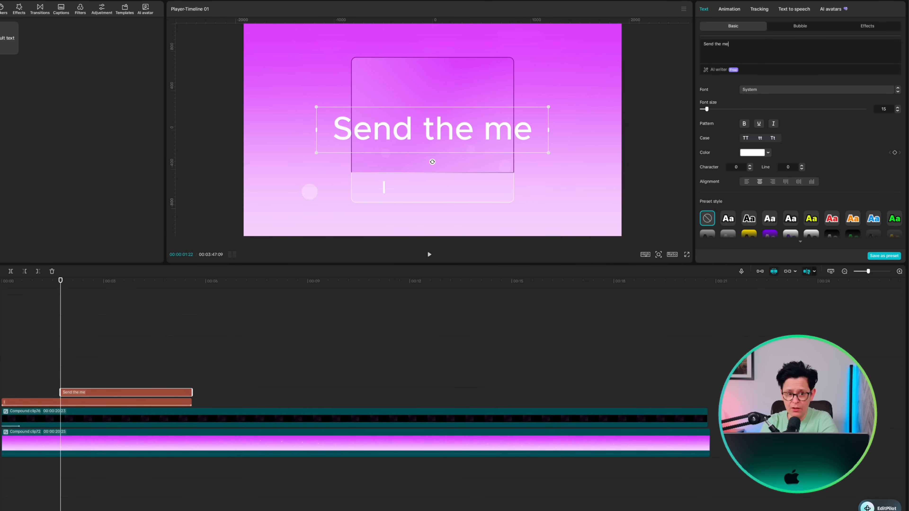
type("ssaege to John")
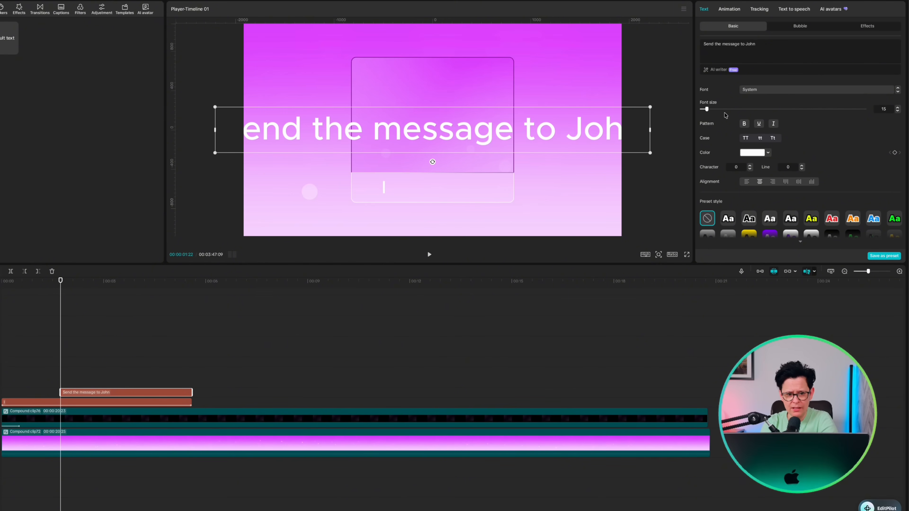
- Set the message text to Inter SemiBold, size 10, character spacing -1, and fit it with the cursor before it in the card's lower bar
left_click(754, 92)
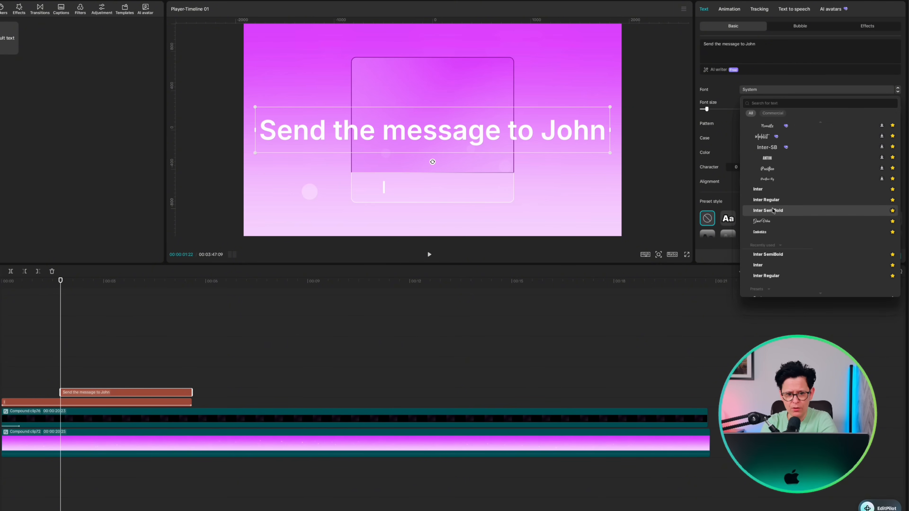
left_click(763, 211)
left_click(749, 169)
left_click_drag(887, 109, 868, 107)
type("10")
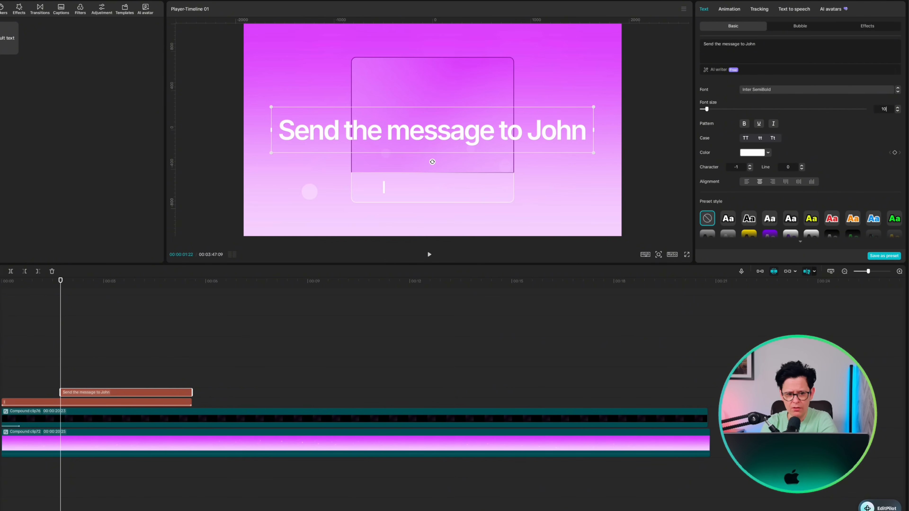
key("Return")
left_click(365, 193)
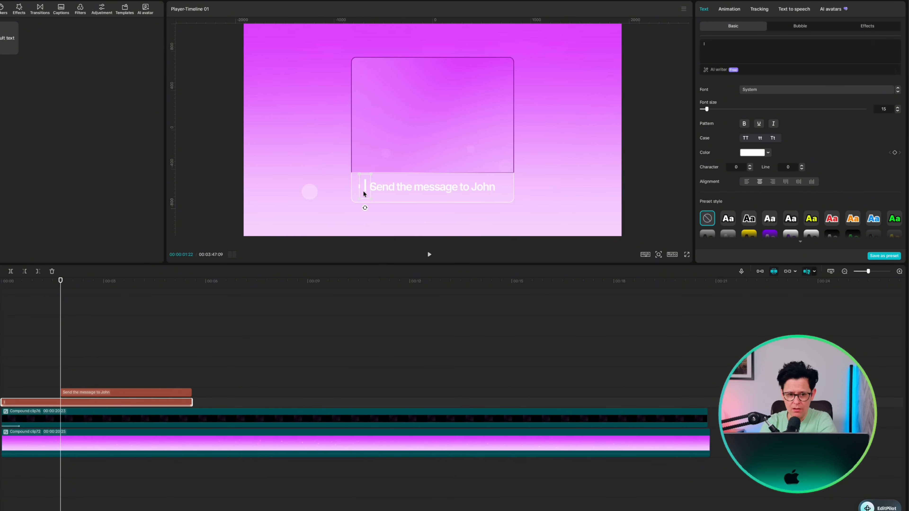
- Apply the 1.0s Typewriter entrance animation to the message text and add a full stop at its end
left_click(380, 187)
left_click(729, 8)
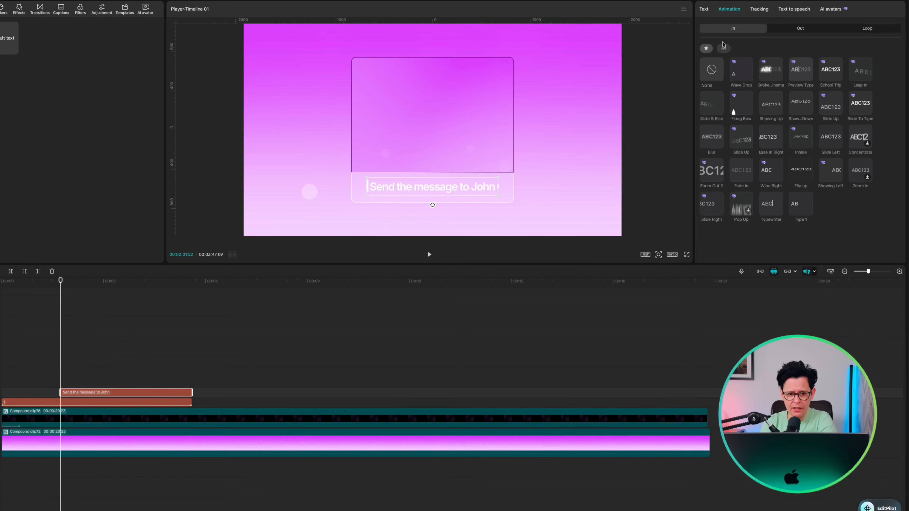
left_click(767, 204)
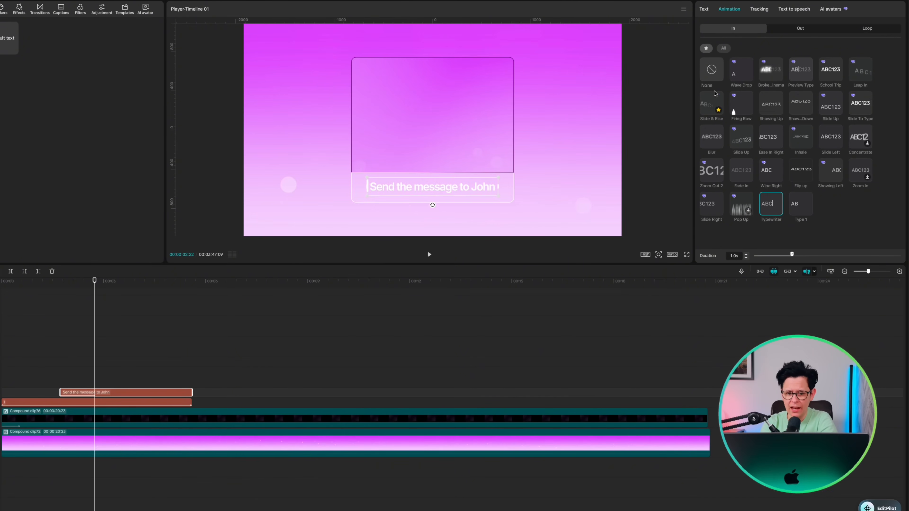
left_click(703, 8)
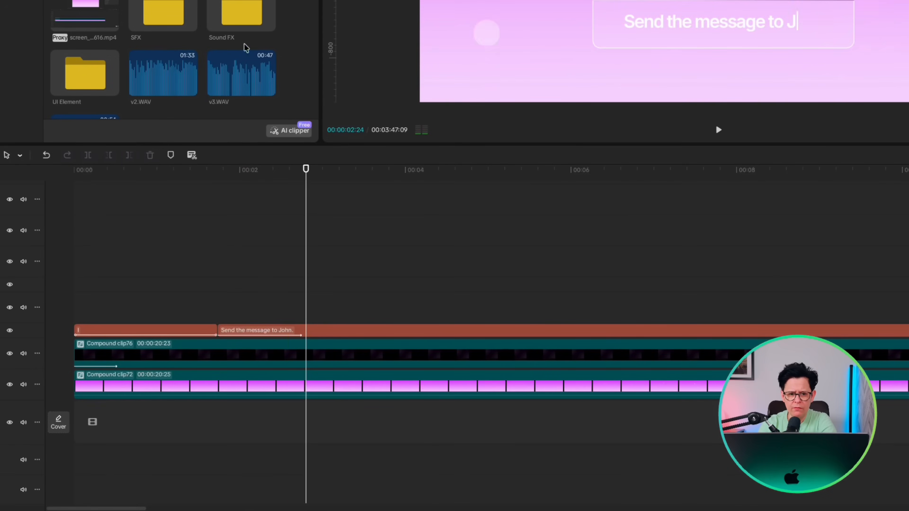
- Place clip.mp4 above the message text at 00:00:02:24 and give it a rectangle mask
left_click_drag(153, 1, 304, 315)
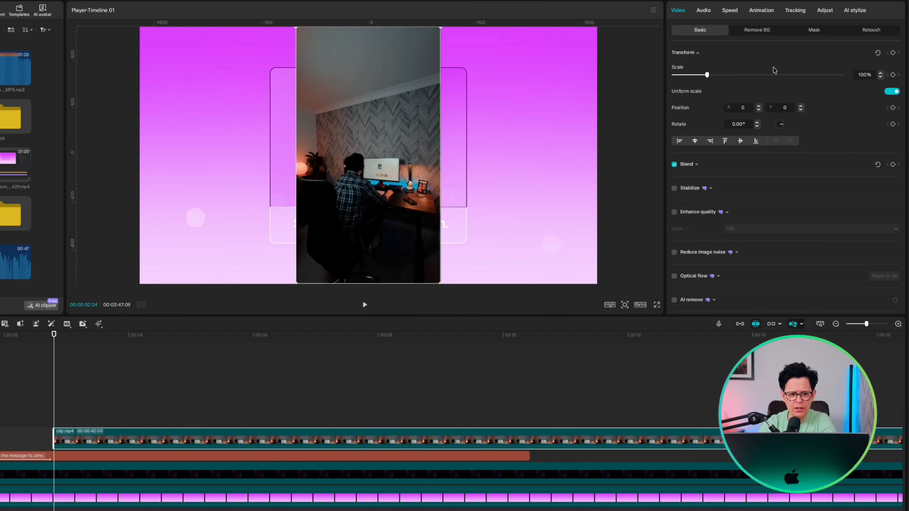
left_click(821, 30)
left_click(706, 66)
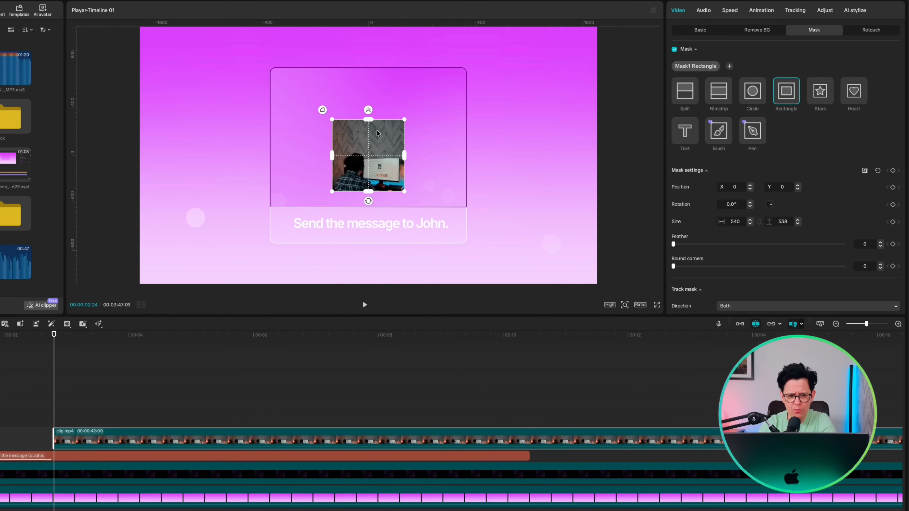
- Stretch the rectangle mask over the whole clip with rounded corners, and scale the clip to 45% at Y 142 inside the card
left_click_drag(368, 121, 375, 28)
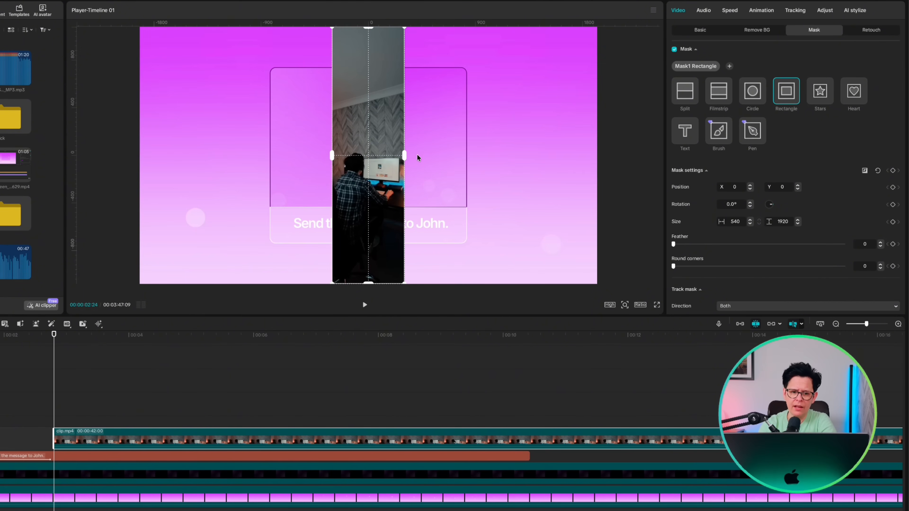
left_click_drag(405, 155, 440, 159)
left_click_drag(690, 267, 716, 267)
left_click_drag(408, 207, 401, 196)
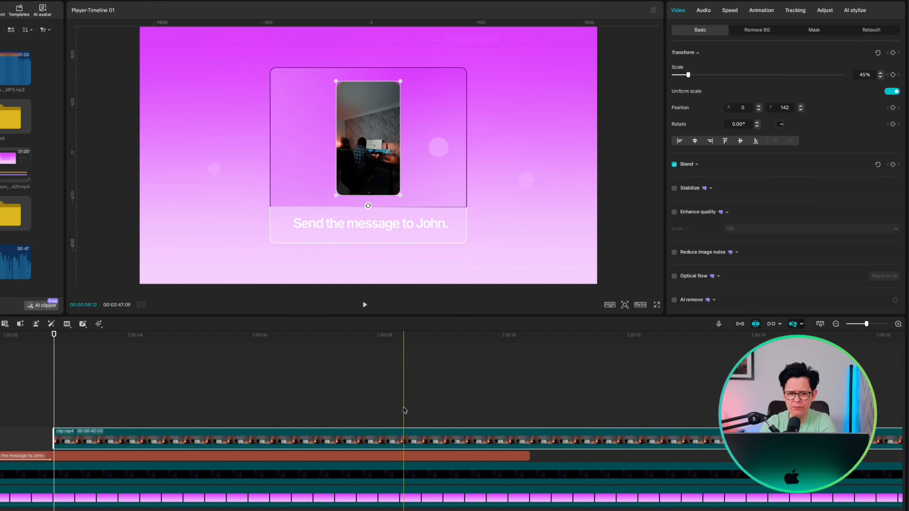
- Trim the end of clip.mp4 at 00:00:08:26
left_click(431, 415)
left_click(426, 435)
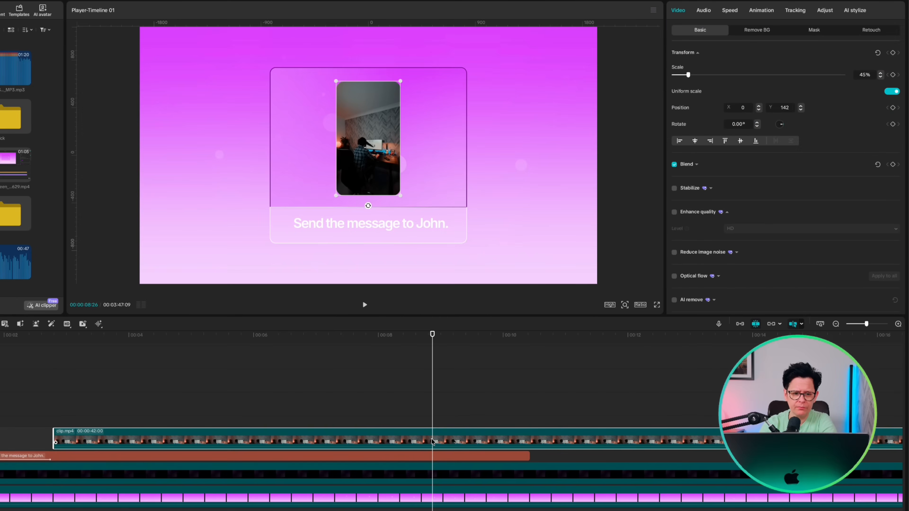
key("w")
- Apply a favourite entrance animation to clip.mp4
left_click(95, 414)
left_click(89, 443)
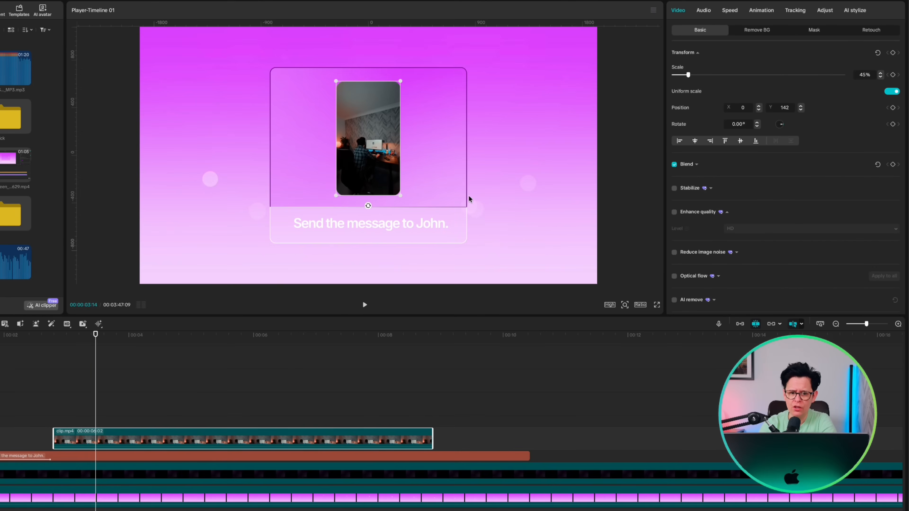
left_click(761, 10)
left_click(684, 114)
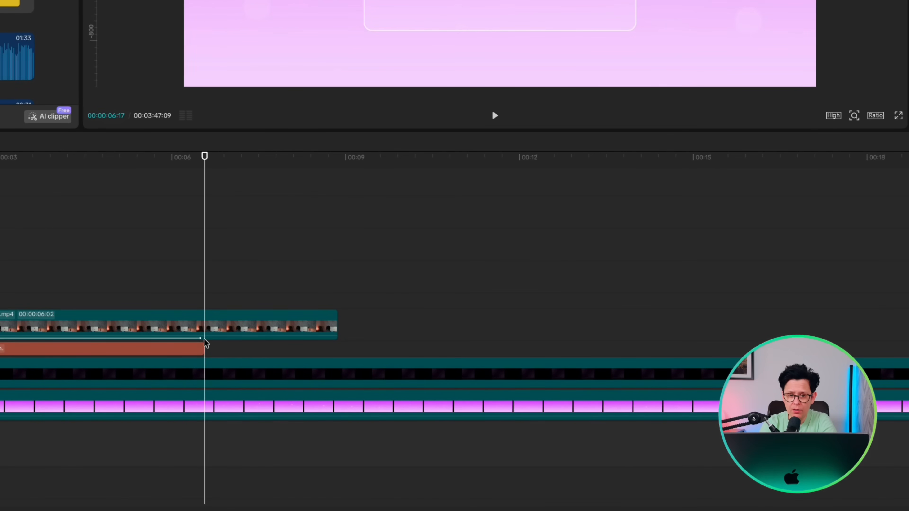
- Add a square shape above the video clip at 00:00:06:17 and fill it with dark purple 6E0488
left_click(7, 1)
left_click_drag(34, 16, 267, 418)
left_click(793, 183)
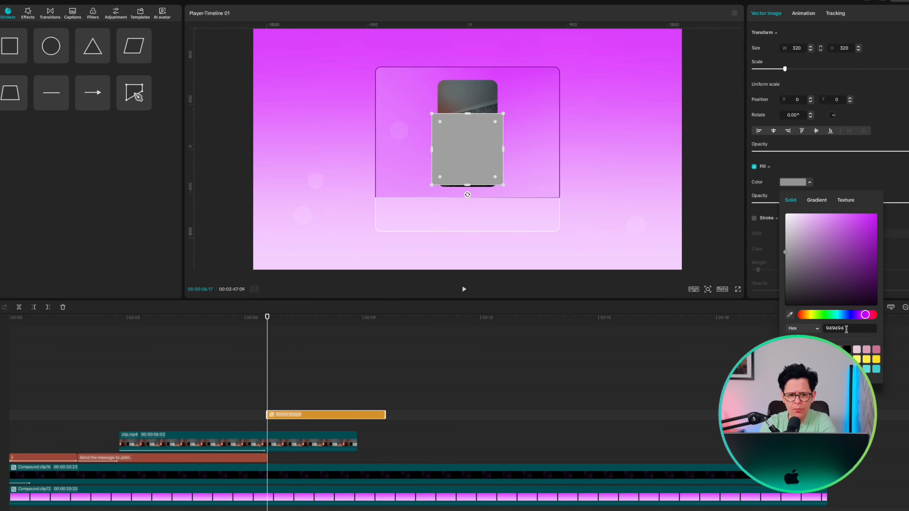
left_click_drag(875, 234, 874, 257)
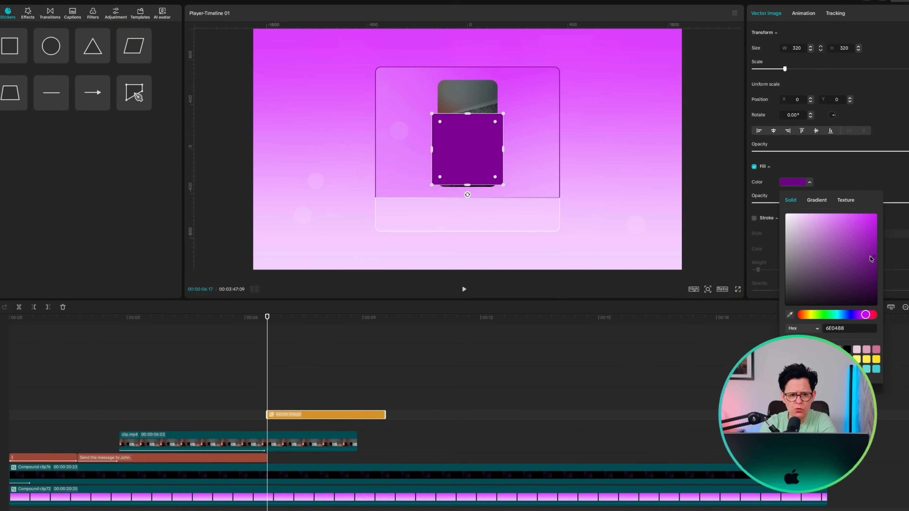
left_click(836, 179)
- Give the square a darker purple 40024F stroke and rounded corners, shaping it into a pill button in the card's lower bar
left_click(754, 218)
left_click(793, 248)
left_click(851, 293)
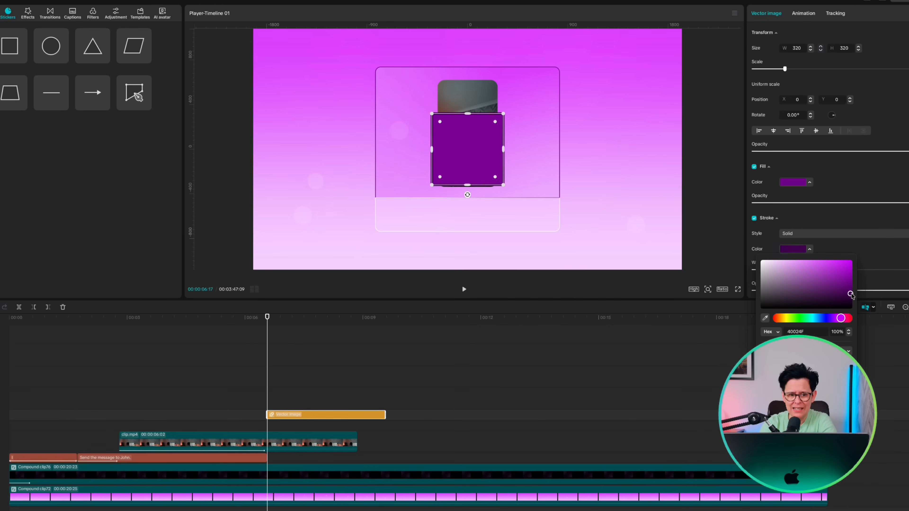
left_click(859, 287)
scroll(783, 258, "down", 4)
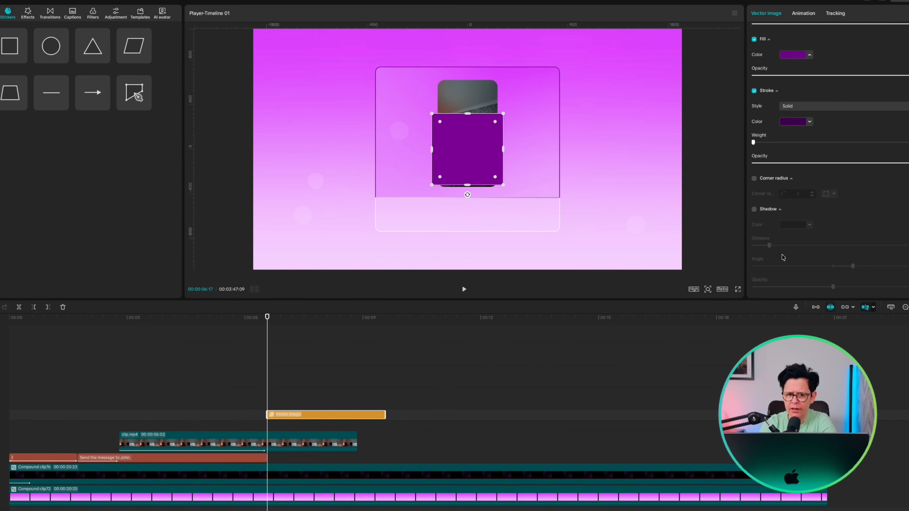
left_click(754, 179)
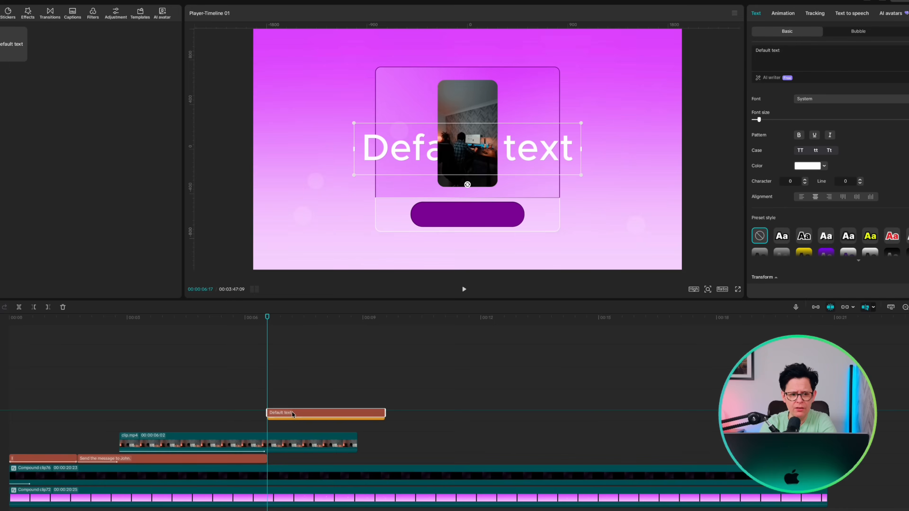
- Put a text clip above the button shape reading "SEND" in the Inter font with character spacing -1
left_click_drag(292, 412, 293, 411)
left_click_drag(783, 50, 751, 48)
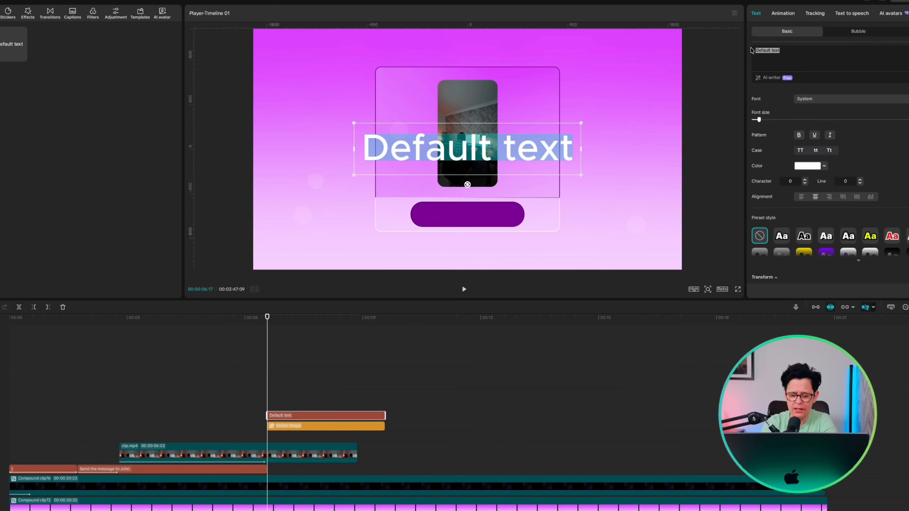
type("SEND")
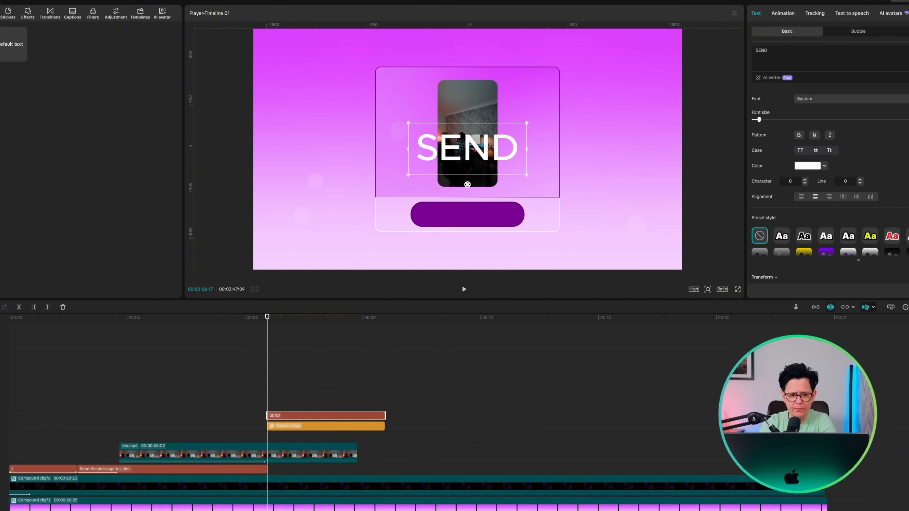
left_click(814, 100)
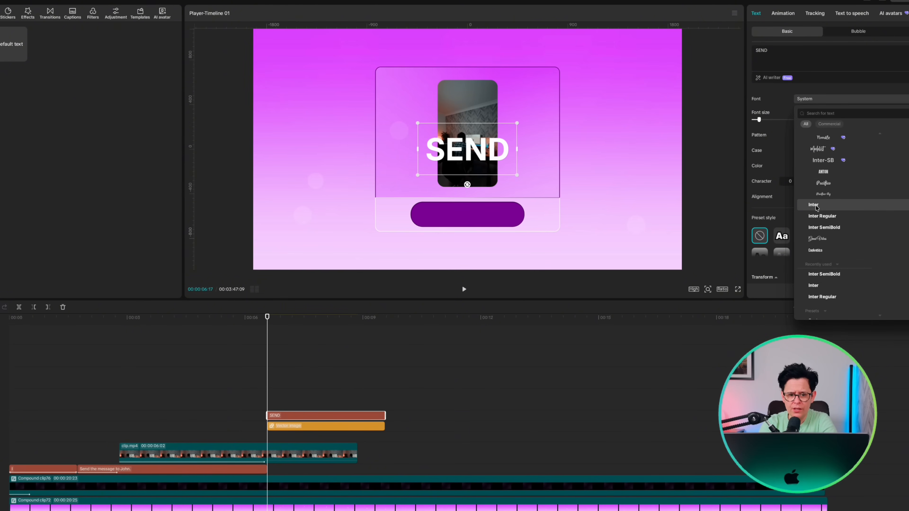
left_click(806, 185)
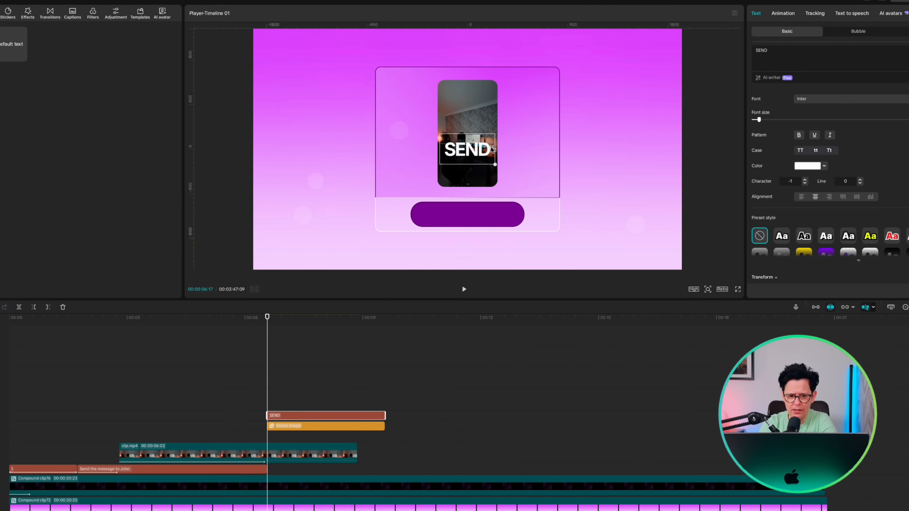
- Combine the SEND text, placed on the button, and the button shape into one compound clip
left_click(383, 431)
left_click_drag(383, 430, 376, 416)
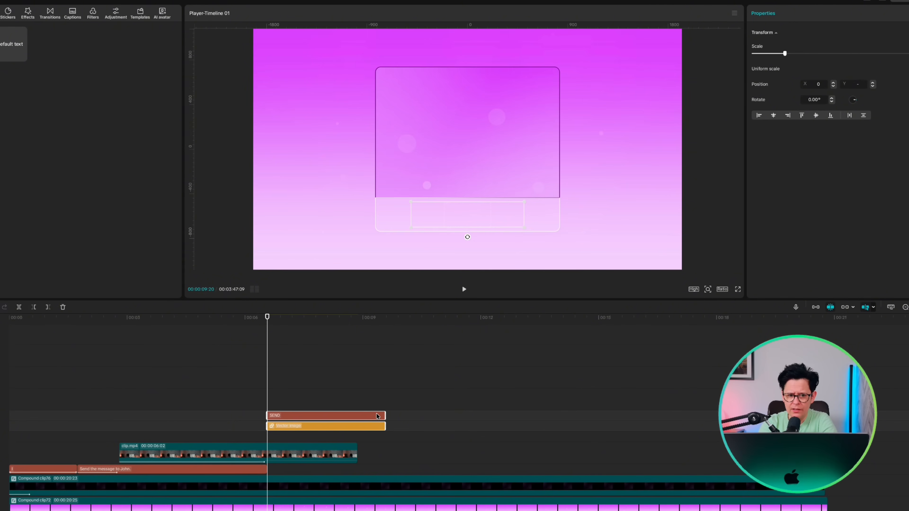
key("alt+g")
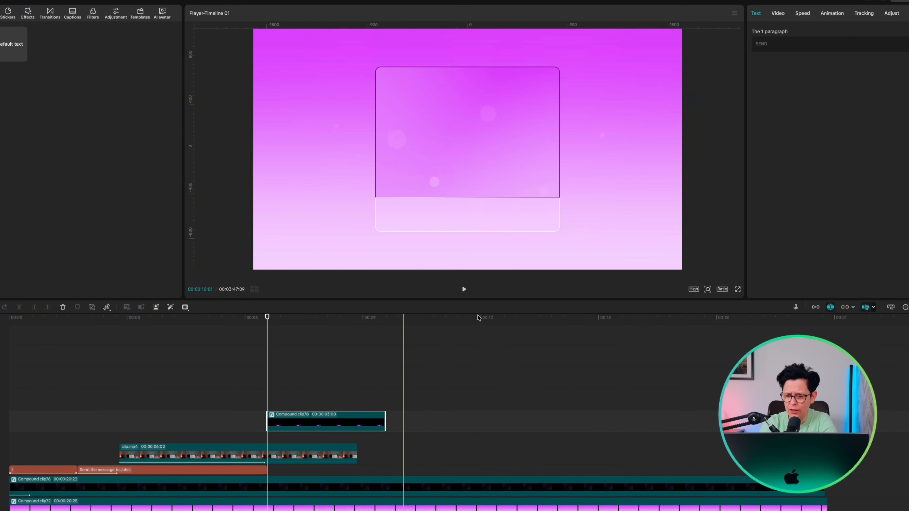
- Apply the favourite Fade In entrance animation to the SEND button's compound clip and lengthen its duration
left_click(833, 14)
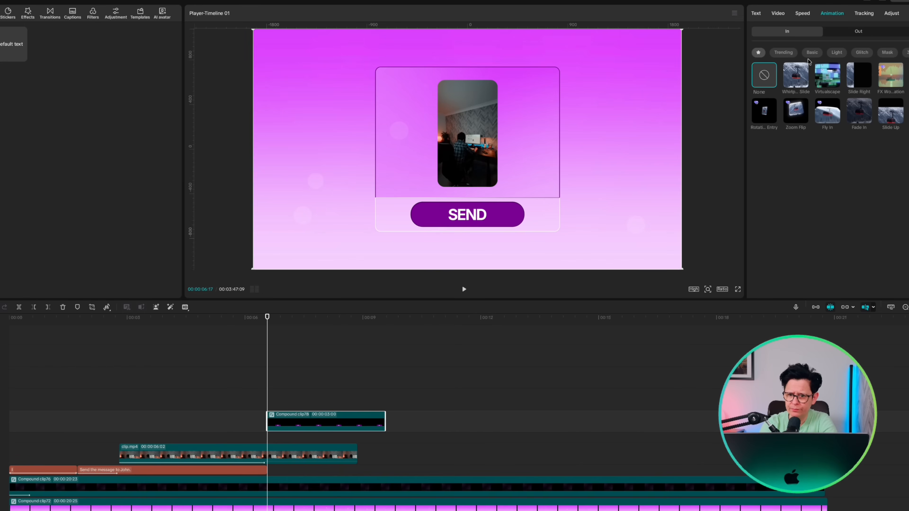
left_click(858, 111)
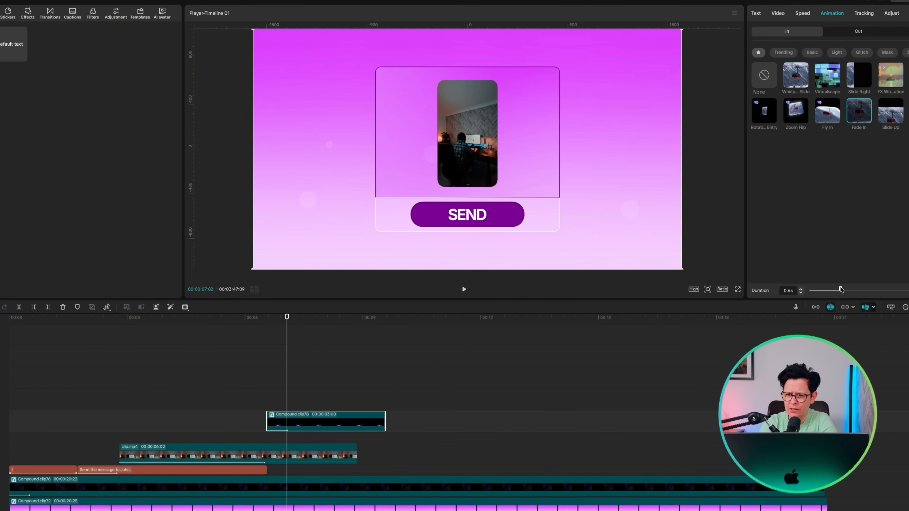
left_click_drag(846, 289, 850, 289)
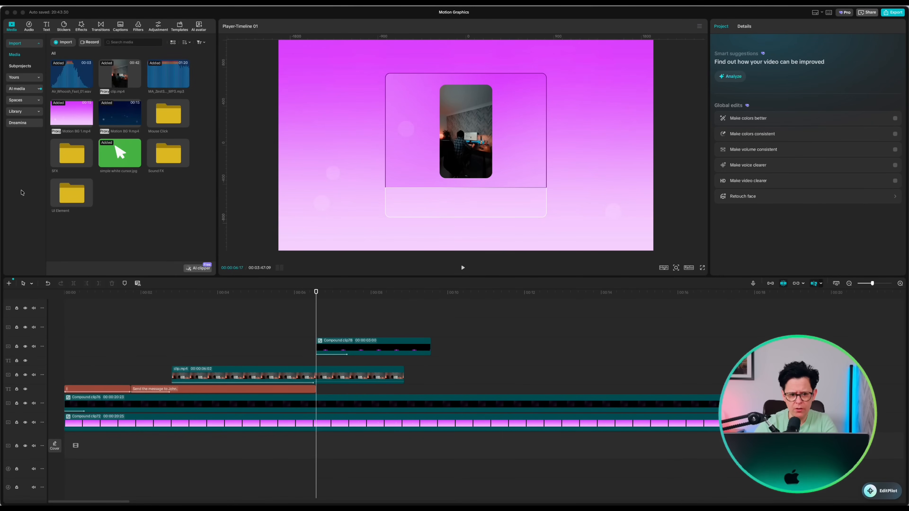
- Place simple white cursor.jpg above the SEND button clip at 00:00:06:17 and remove its green background with Chroma key
left_click_drag(138, 155, 336, 329)
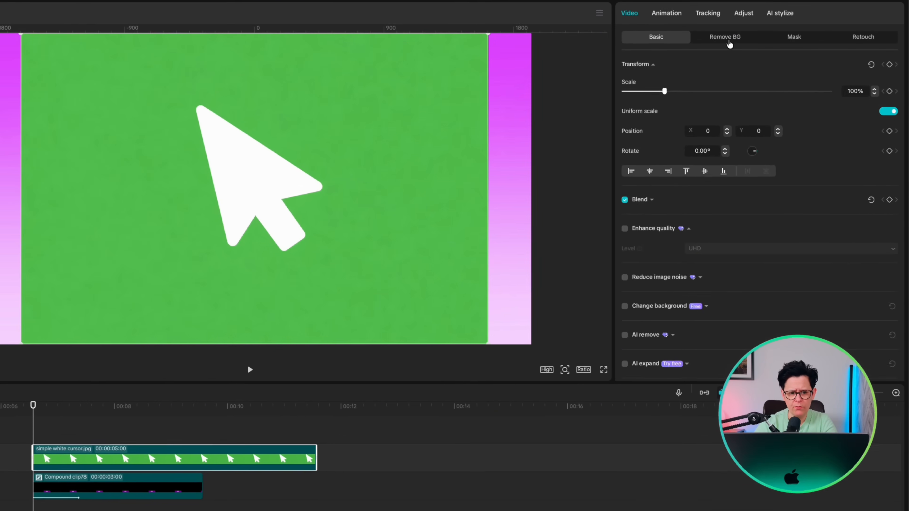
left_click(780, 42)
left_click(624, 114)
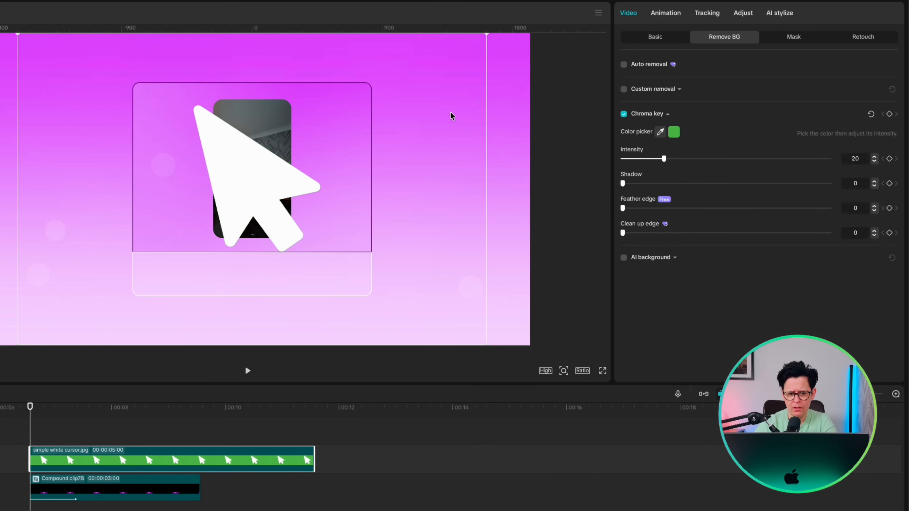
- Scale the white cursor image down to 17%
left_click(633, 39)
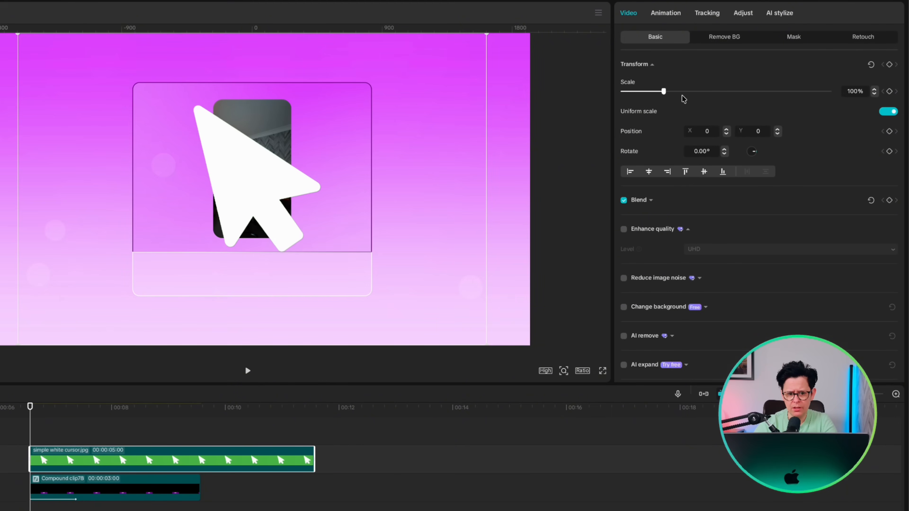
left_click_drag(666, 92, 630, 97)
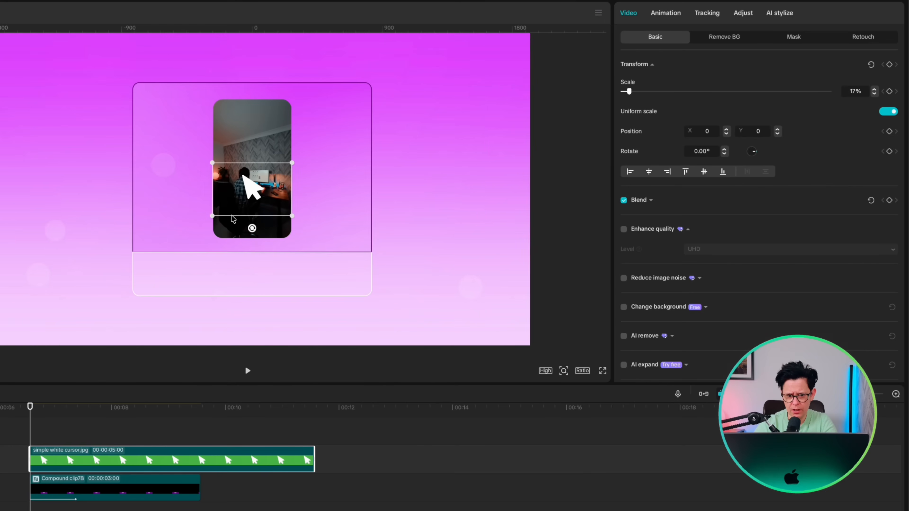
- Keyframe the cursor's position from X 578, Y -1200 at its clip start to X 349, Y -673 on the SEND button about 20 frames in
left_click_drag(233, 219, 331, 377)
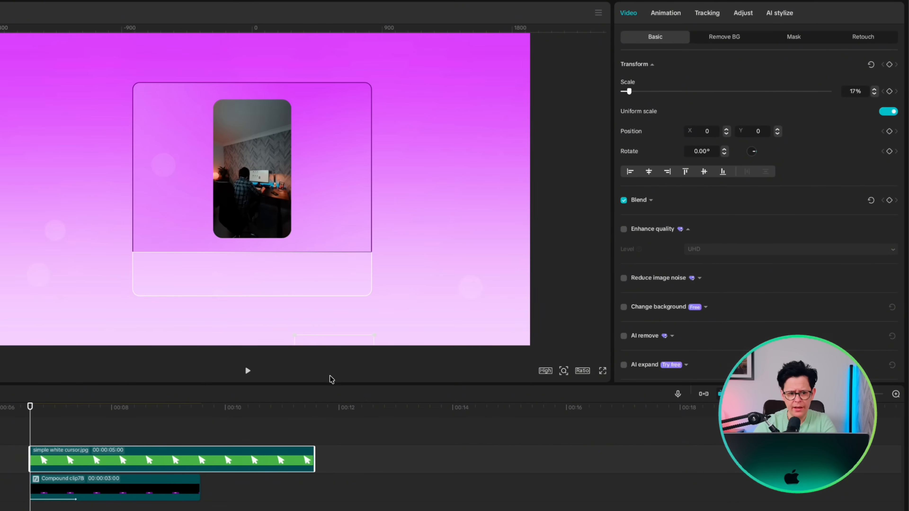
left_click(889, 131)
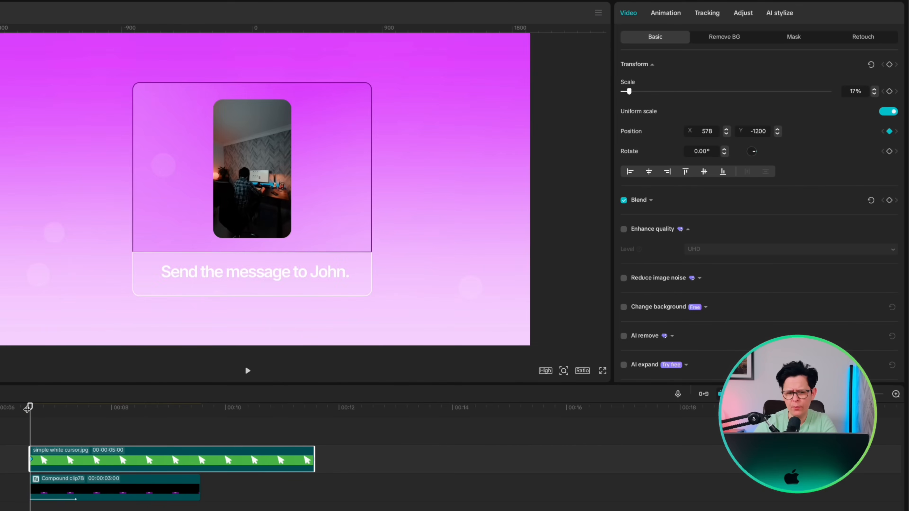
left_click_drag(28, 408, 68, 408)
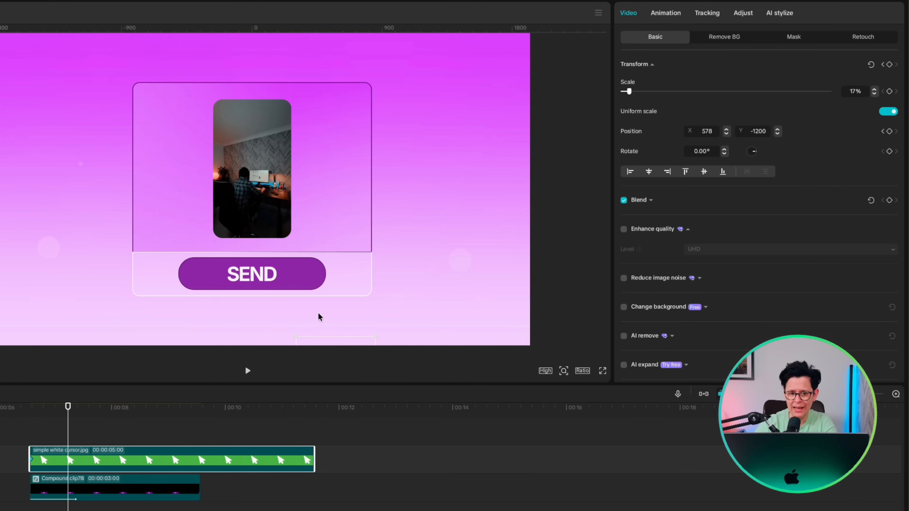
left_click_drag(353, 343, 321, 265)
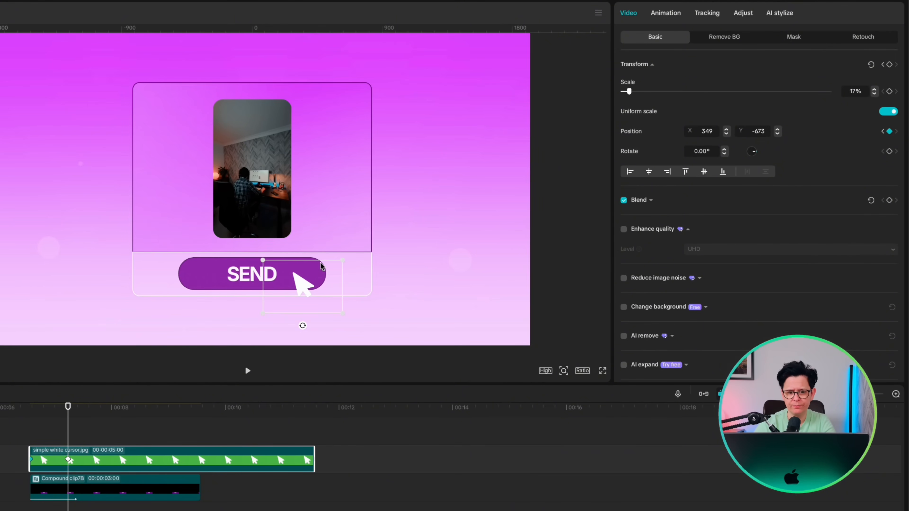
- Apply the Quad Ease preset curve to the cursor's movement between its two position keyframes
right_click(68, 461)
left_click(95, 504)
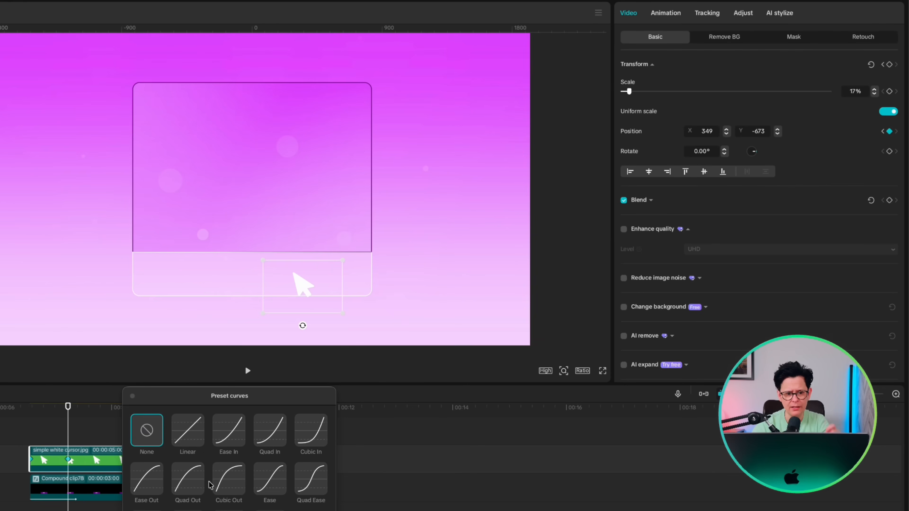
left_click(310, 480)
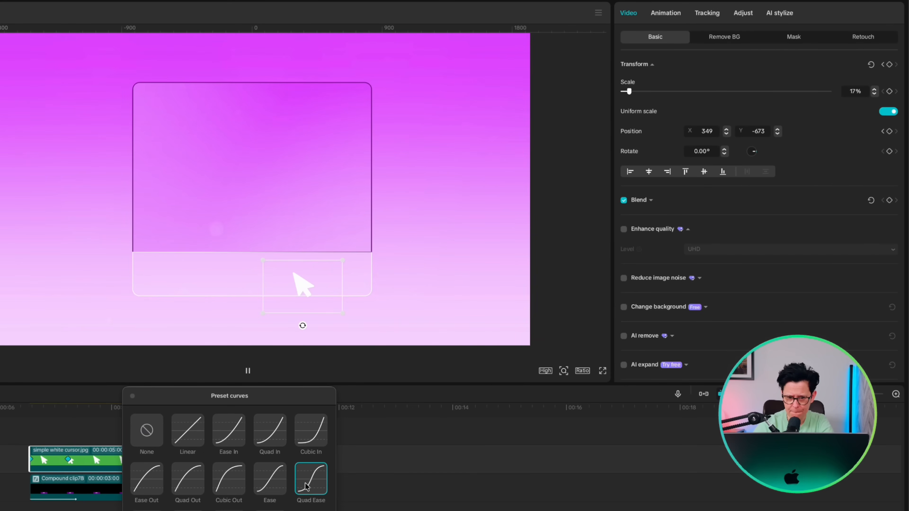
left_click(133, 398)
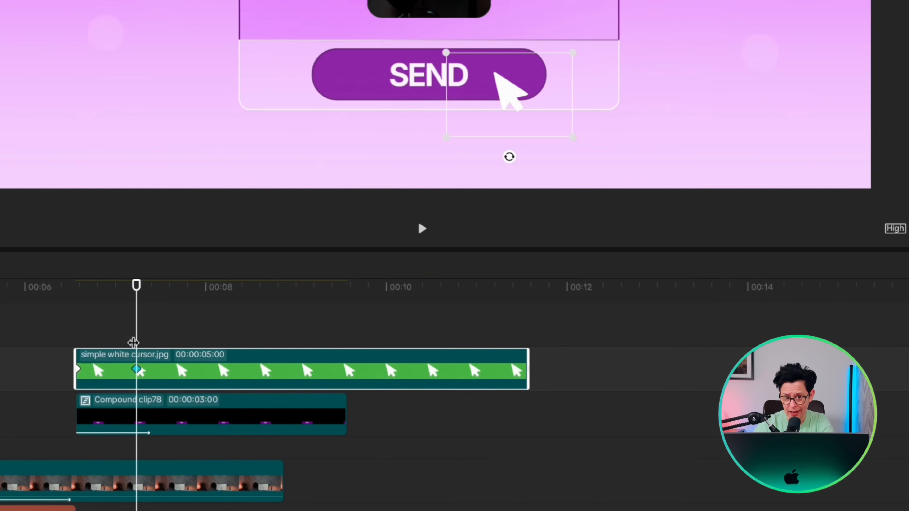
- Split the cursor and SEND button clips ten frames after the second cursor keyframe and combine the right-hand parts into a compound clip
key("shift+Right")
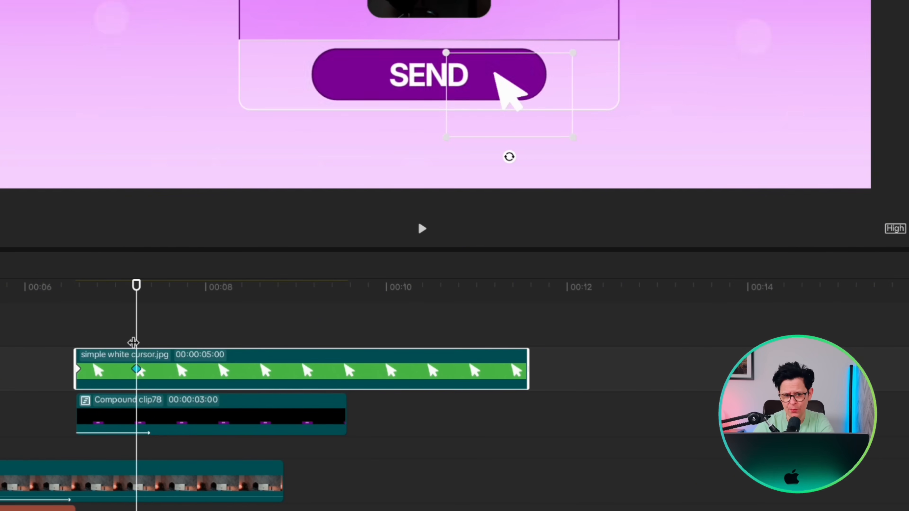
left_click(184, 412, "super")
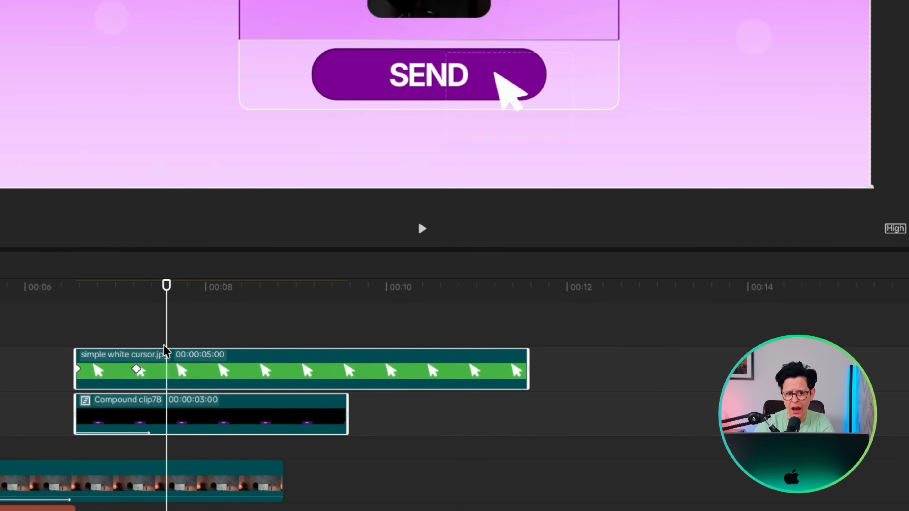
key("super+b")
key("alt+g")
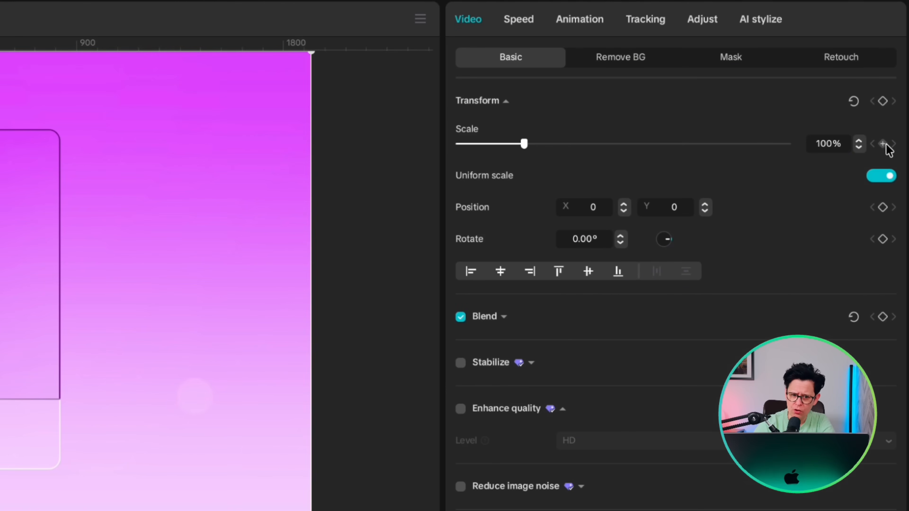
- Add 100% scale keyframes at the start of the new compound clip and 20 frames further on
left_click(883, 145)
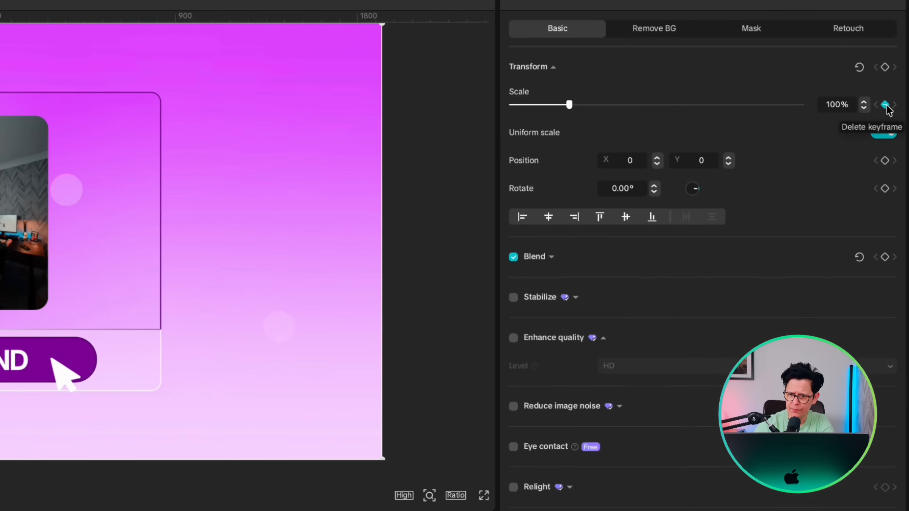
key("Right")
key("Right")
key("Right")
key("Right")
key("Right")
key("Right")
key("Right")
key("Right")
key("Right")
key("Right")
key("Right")
key("Right")
key("Right")
key("Right")
key("Right")
key("Right")
key("Right")
key("Right")
key("Right")
key("Right")
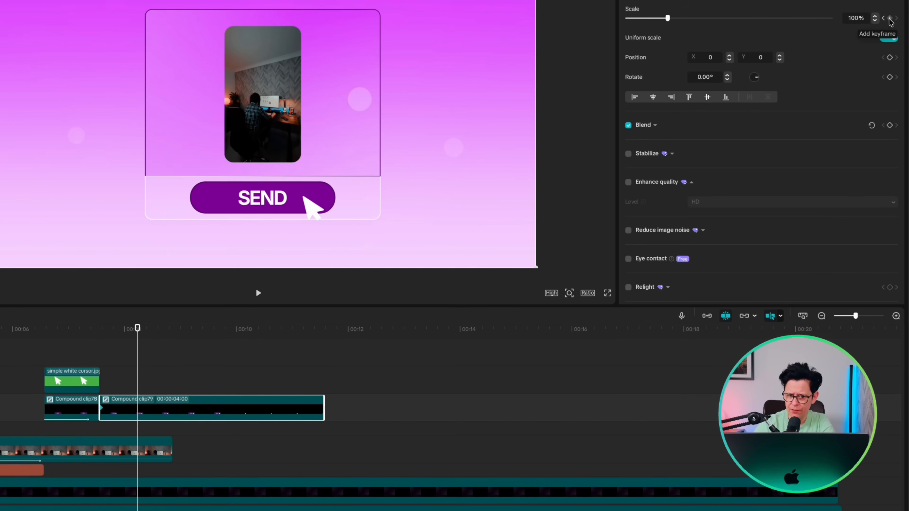
left_click(890, 18)
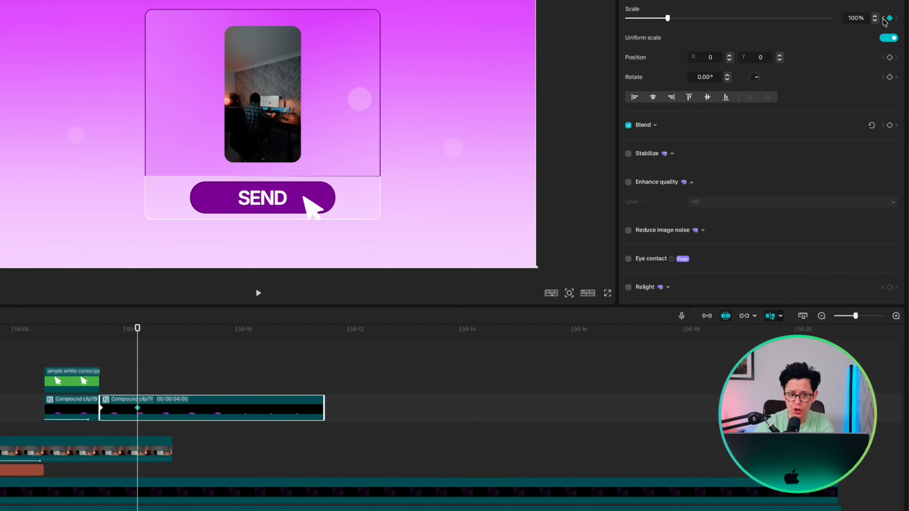
- Set the scale at the compound clip's first keyframe to 95%
left_click(883, 19)
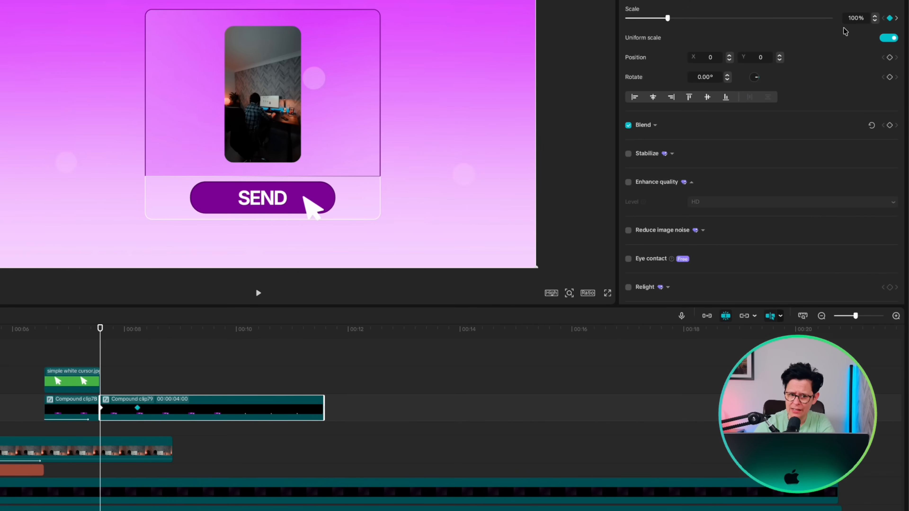
left_click(875, 20)
left_click(875, 20)
left_click(875, 20)
left_click(875, 20)
left_click(875, 20)
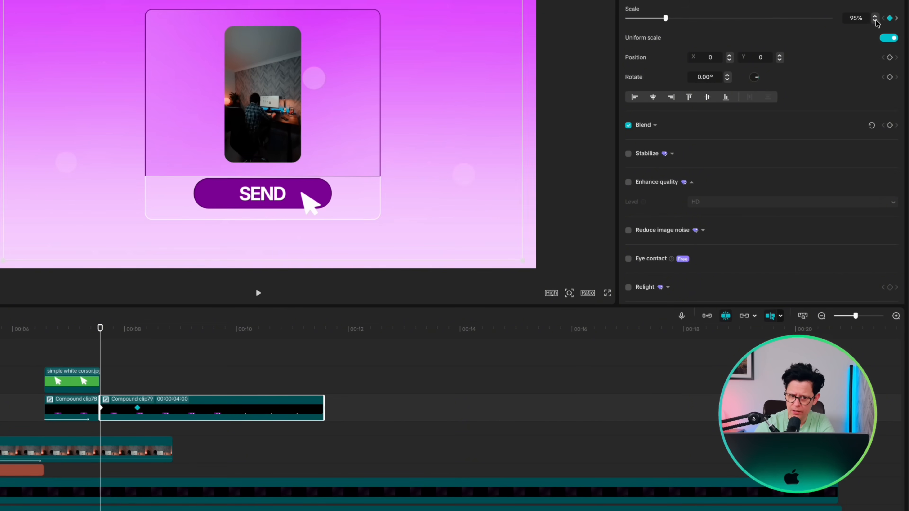
- Apply the Rebound Out preset curve between the compound clip's scale keyframes and play back the button animation
right_click(137, 408)
left_click(161, 482)
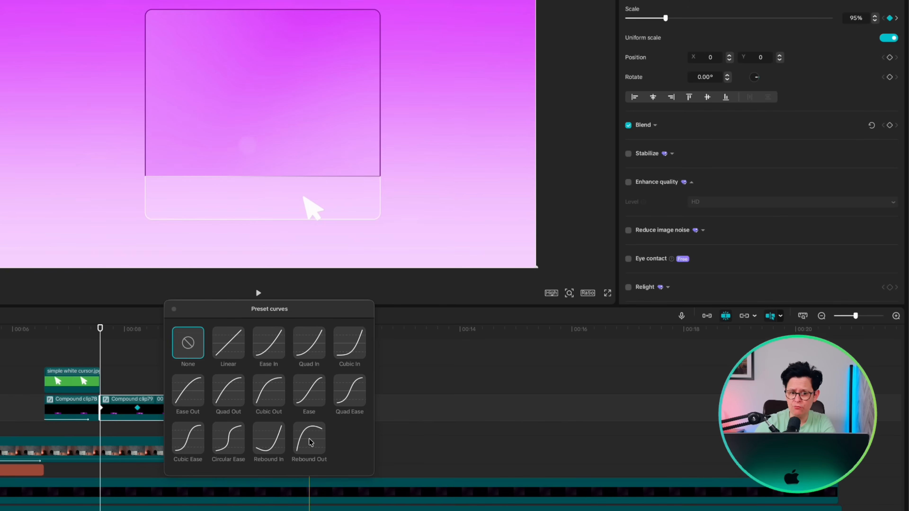
left_click(174, 310)
left_click(89, 346)
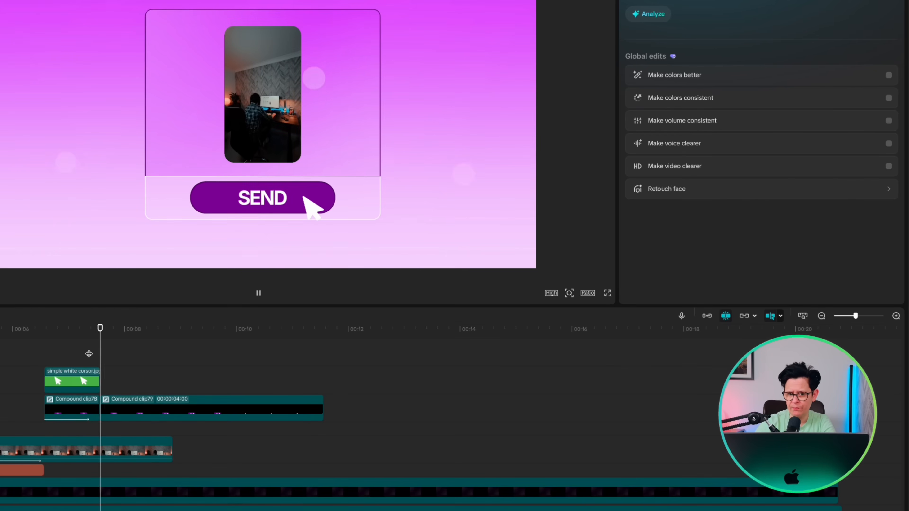
key("space")
left_click(43, 351)
key("space")
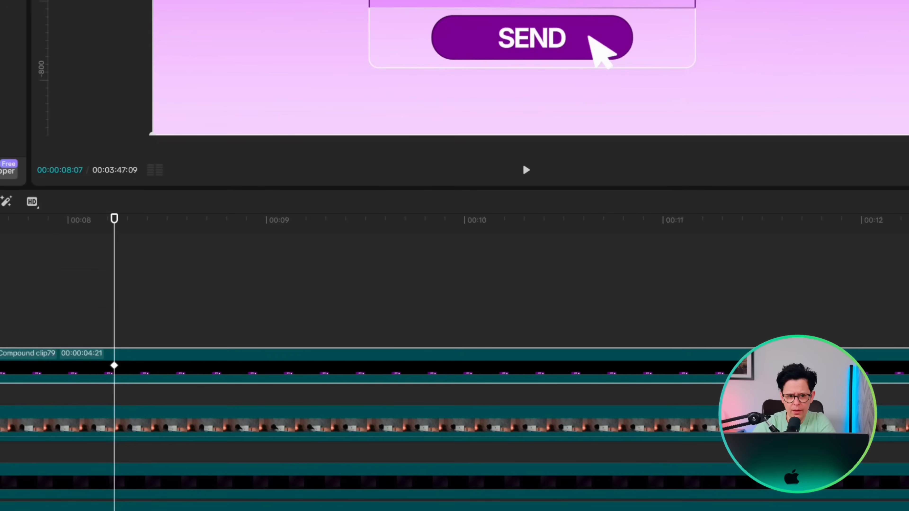
- Split clip.mp4 at 00:00:08:07 and keyframe the second part's scale down to 1% at 00:00:11:20
left_click(116, 426)
key("super+b")
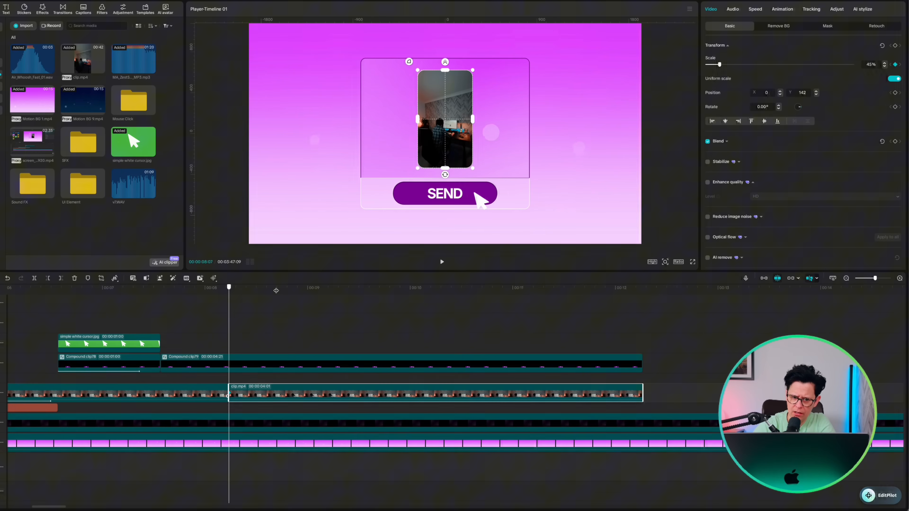
left_click_drag(185, 312, 580, 296)
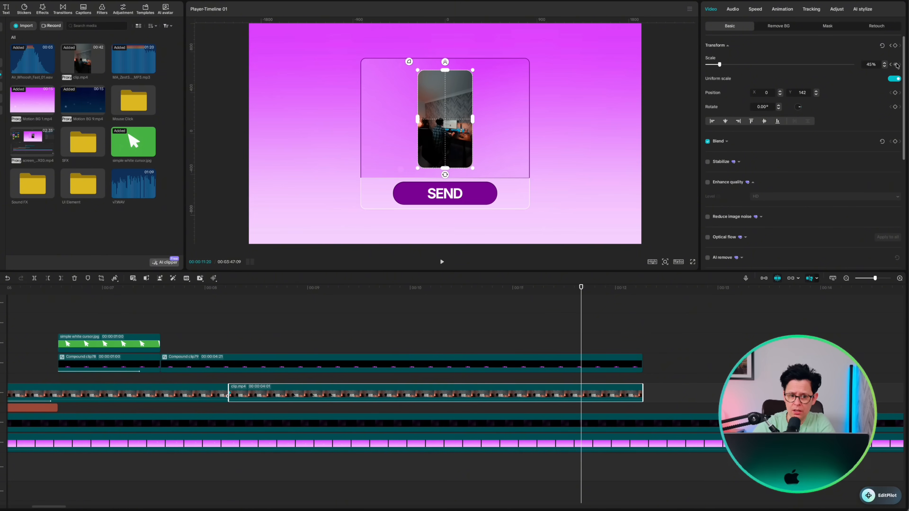
left_click(894, 64)
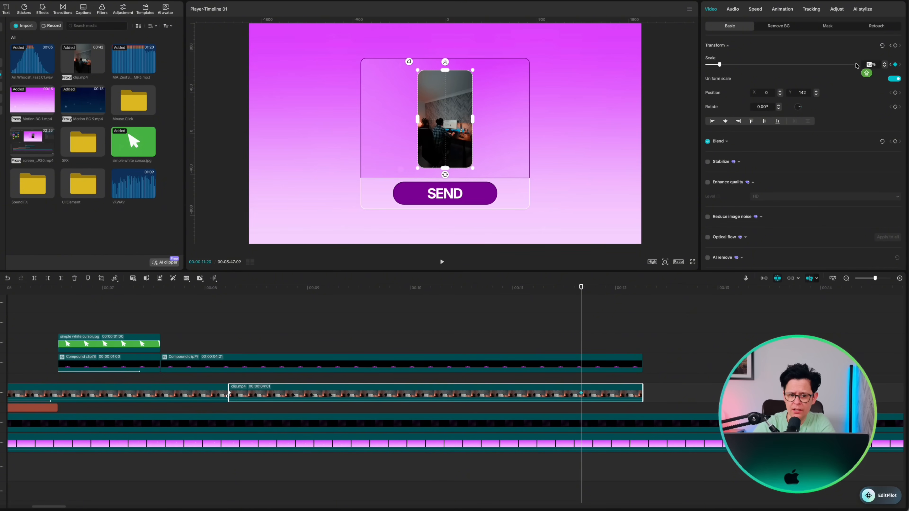
key("Return")
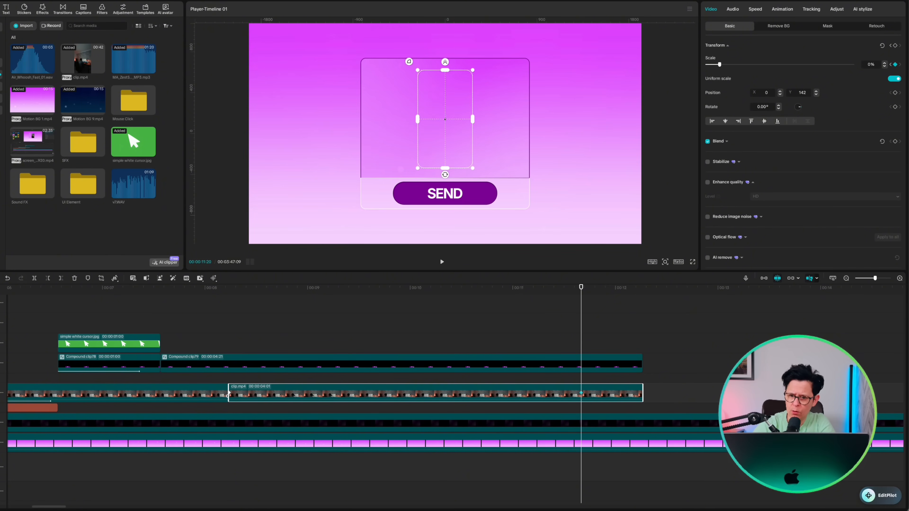
- Apply the Quad Ease preset curve to the shrinking animation of clip.mp4
right_click(581, 393)
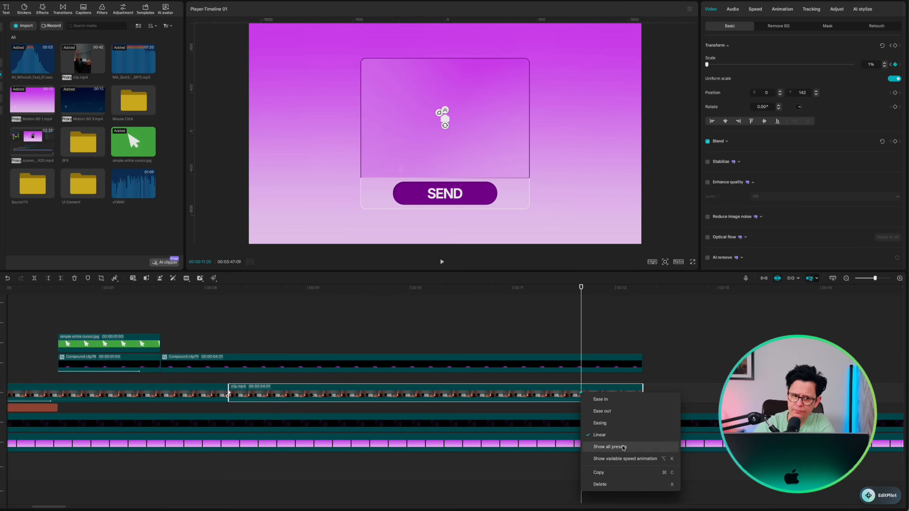
left_click(623, 447)
left_click(745, 373)
left_click(618, 315)
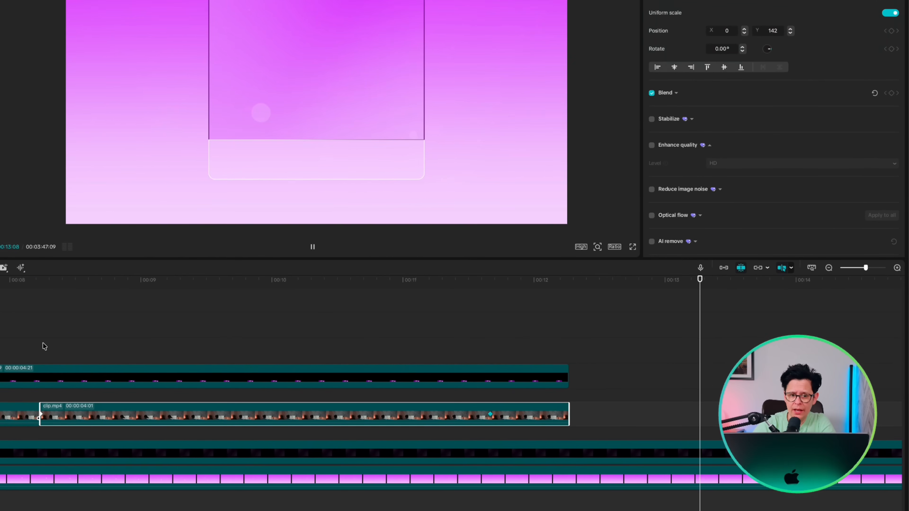
- Place a rectangle shape above the SEND button clip at 00:00:08:07 and extend it to the end of clip.mp4
left_click(53, 346)
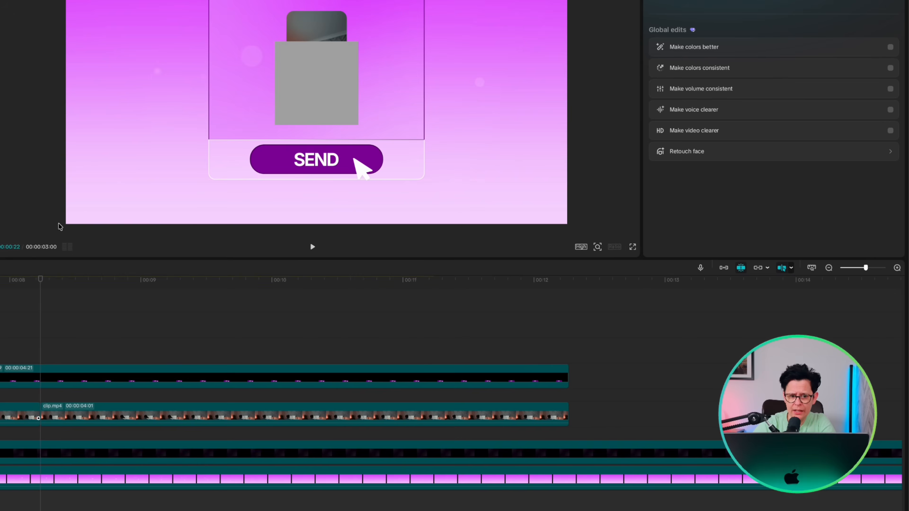
left_click_drag(1, 215, 41, 368)
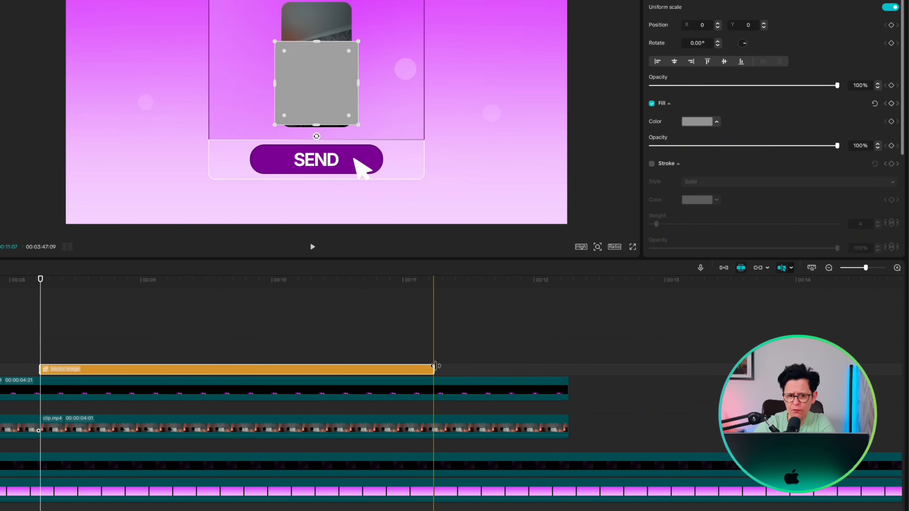
left_click_drag(432, 369, 569, 370)
- Reshape the rectangle into a thin wide bar and move it just above the SEND button, at about Y -383
left_click_drag(316, 41, 399, 86)
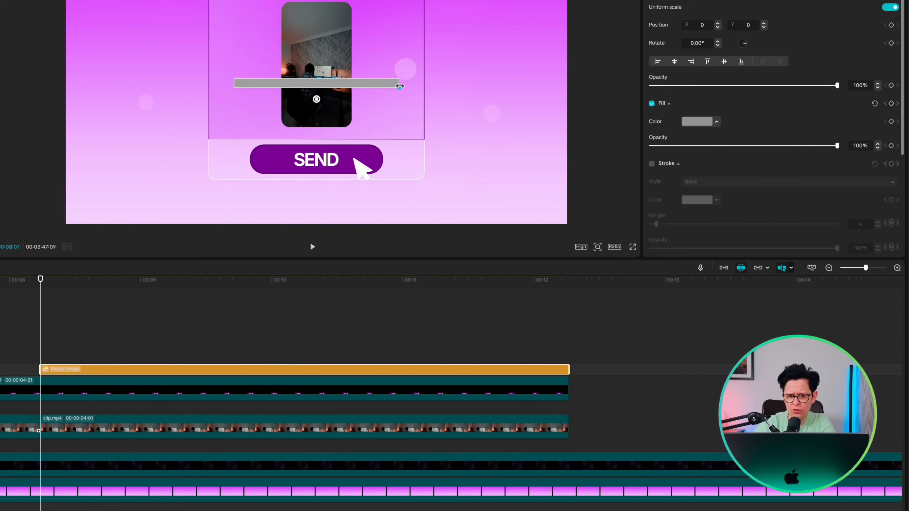
left_click_drag(316, 82, 316, 133)
left_click_drag(402, 135, 412, 132)
- Fill the bar with the SEND button's dark purple and round its corners
left_click(699, 123)
mouse_move(789, 223)
left_mouse_down()
mouse_move(805, 218)
mouse_move(801, 212)
left_mouse_up()
left_click(762, 120)
scroll(716, 161, "down", 5)
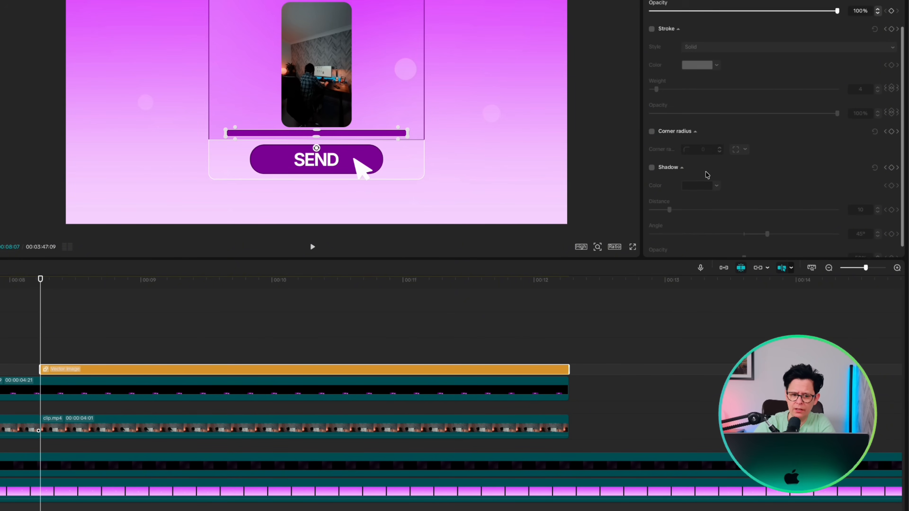
left_click(695, 135)
- Convert the bar shape into a compound clip and return the playhead to its start at 00:00:08:07
right_click(89, 369)
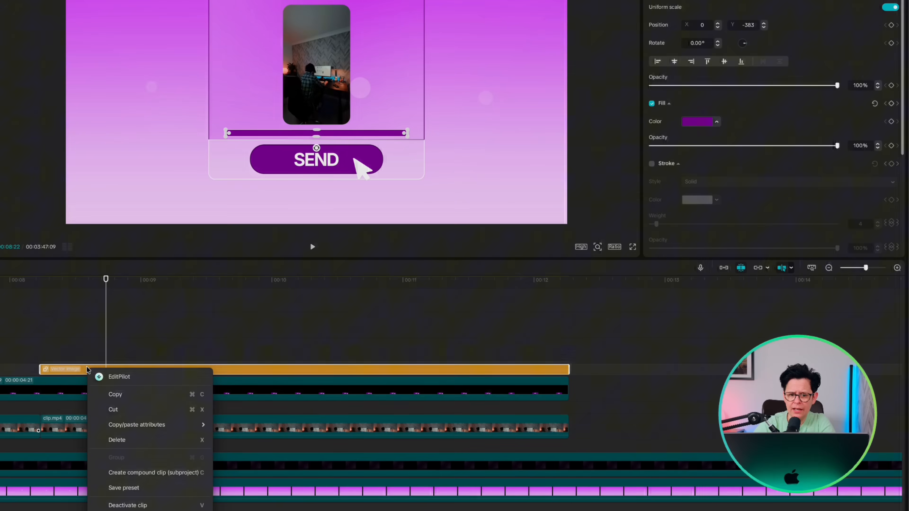
left_click(161, 473)
left_click(41, 351)
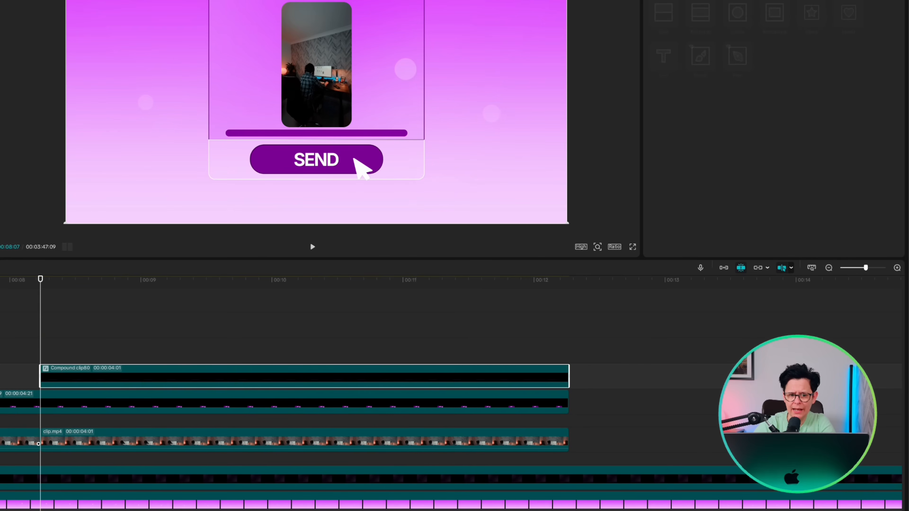
- Reveal the bar with a Split mask rotated -90°, feather 23, keyframed from X -374, Y -169 to past the bar's right end at 00:00:11:20
left_click(663, 13)
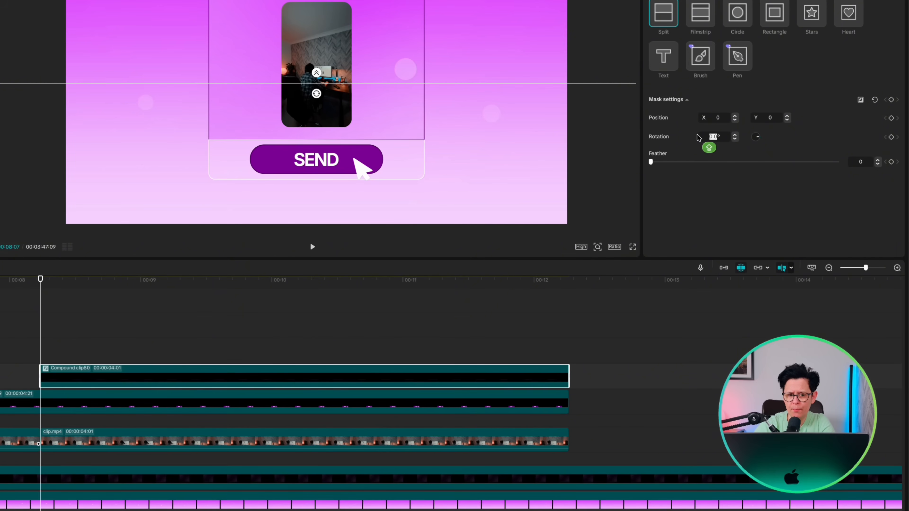
key("Return")
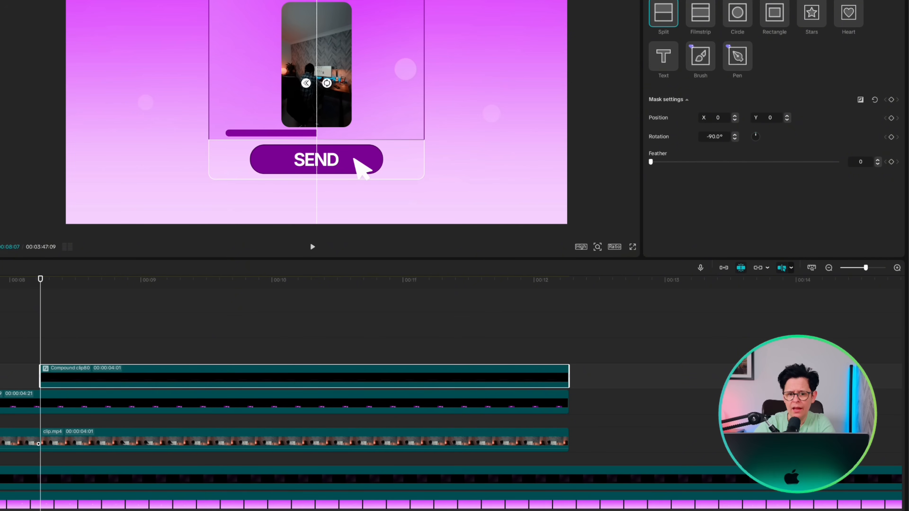
left_click_drag(316, 89, 219, 119)
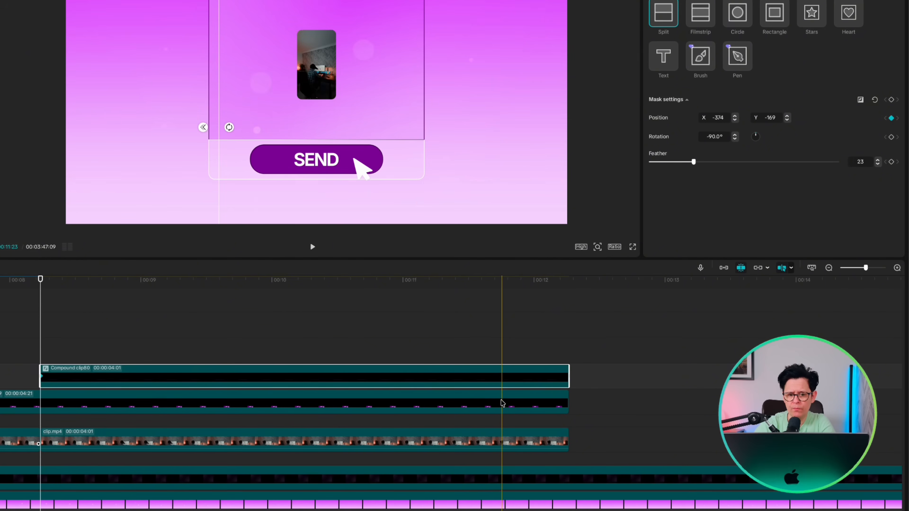
left_click(490, 281)
left_click_drag(372, 125, 413, 125)
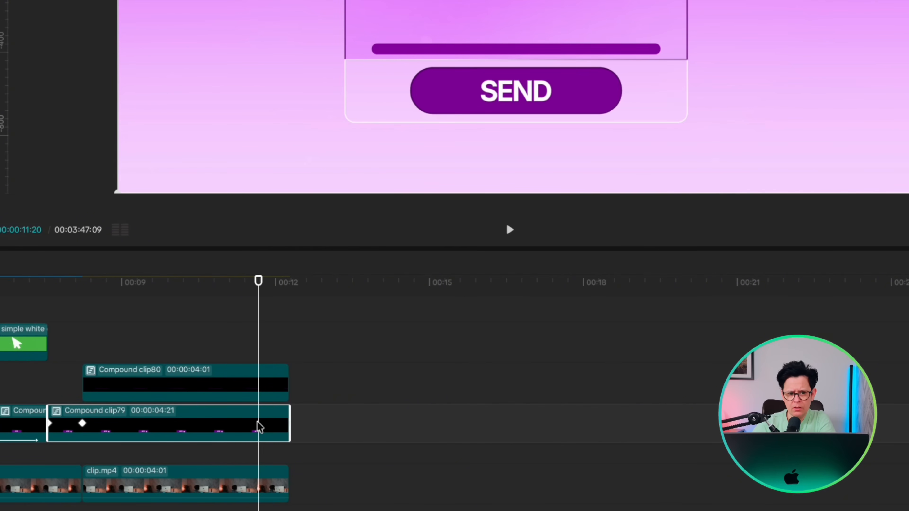
- Split the SEND button's compound clip at 00:00:11:20 and delete the remainder
key("super+b")
key("Delete")
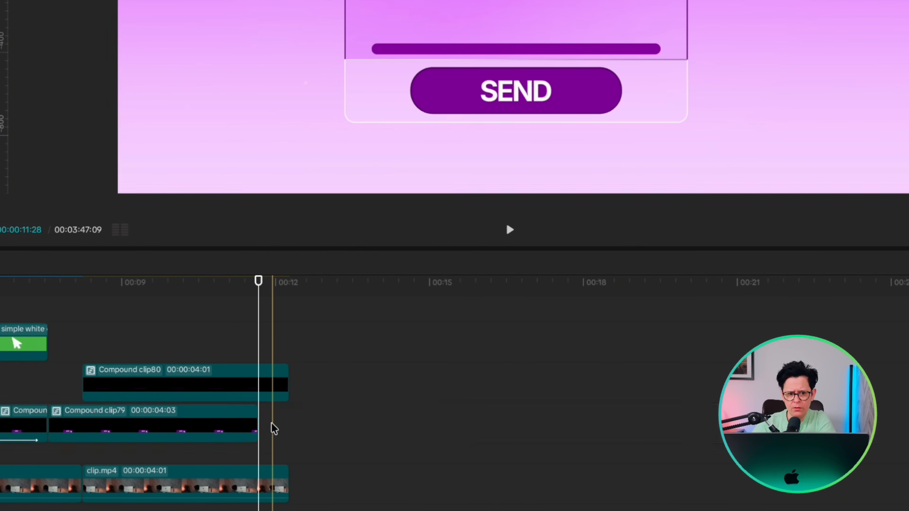
- Duplicate the SEND button's compound clip directly after itself on the same track and set the copy's scale to 100%
left_click(202, 429)
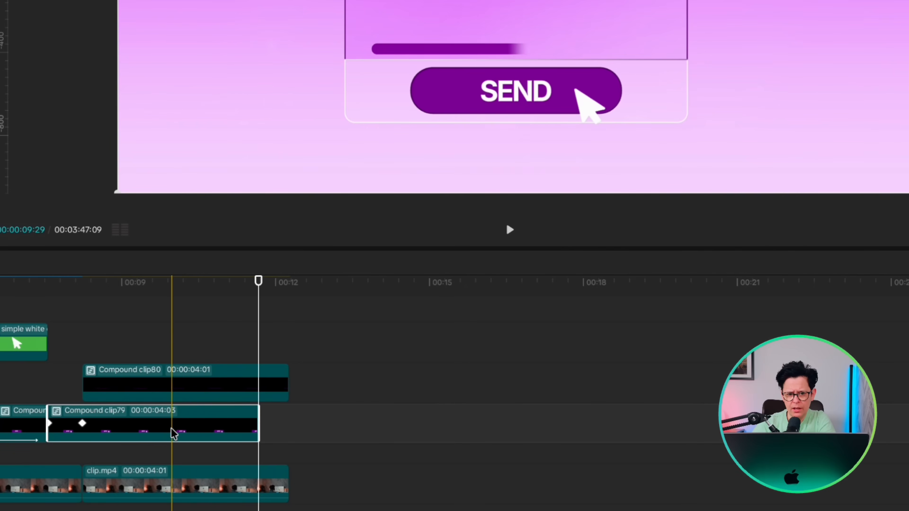
left_click_drag(176, 432, 384, 432)
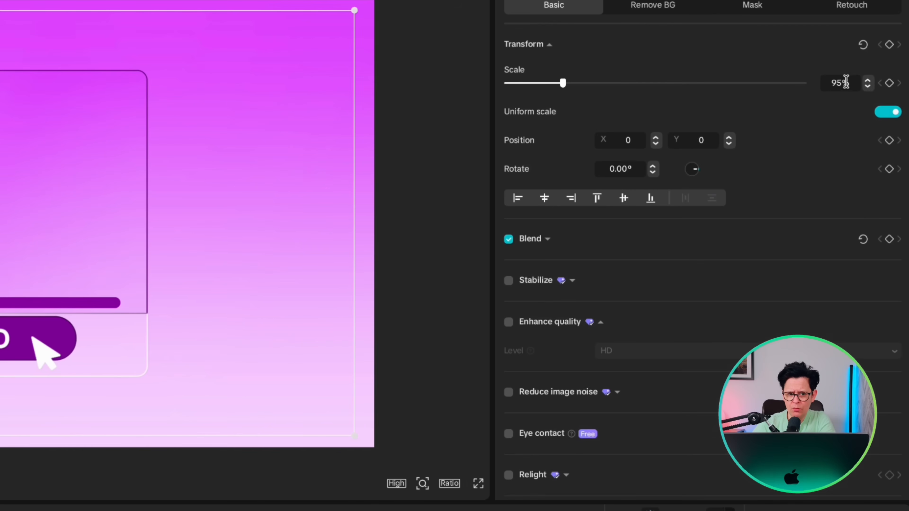
type("100")
key("Return")
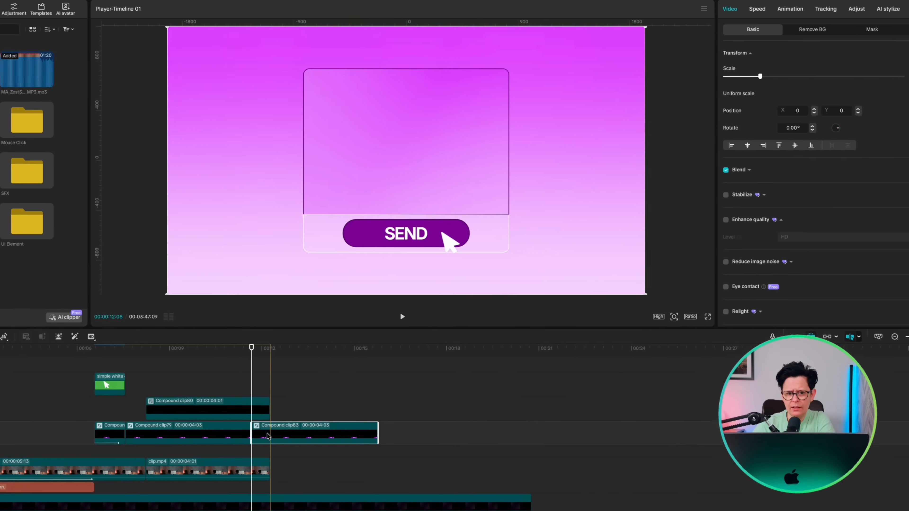
- Inside the copied button's compound clip, delete the cursor image, change the text to SENT and return to the main timeline
double_click(141, 494)
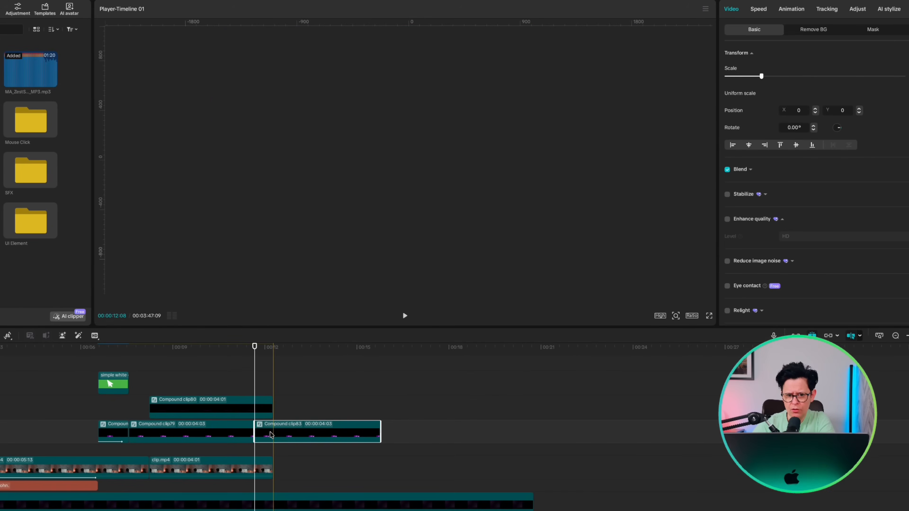
left_click(84, 428)
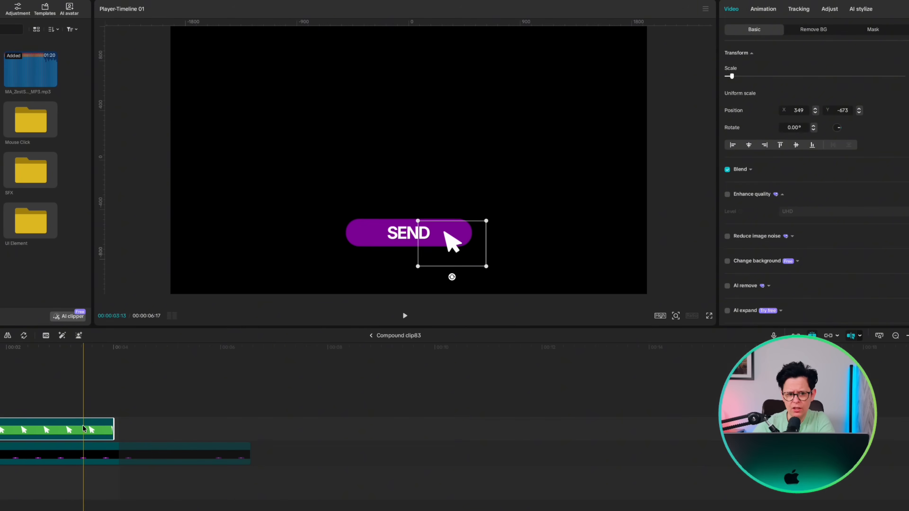
key("Delete")
left_click(473, 202)
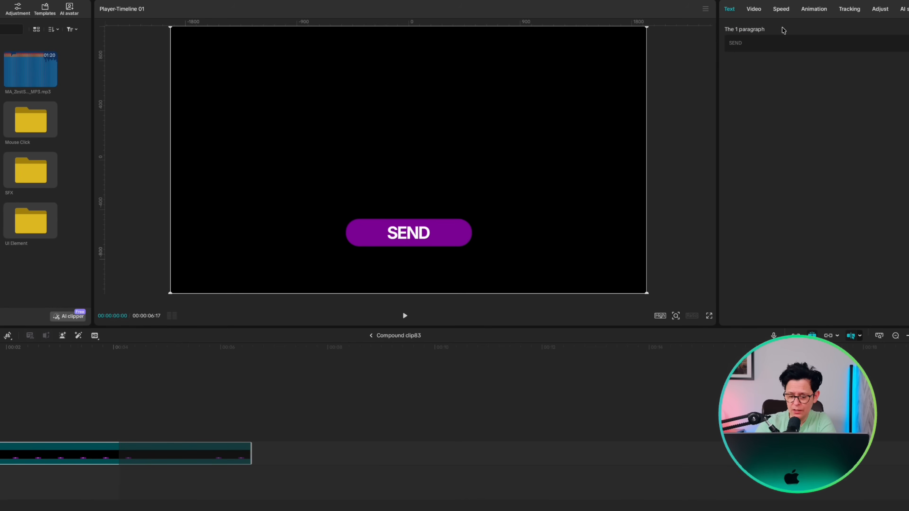
left_click(760, 46)
key("BackSpace")
type("T")
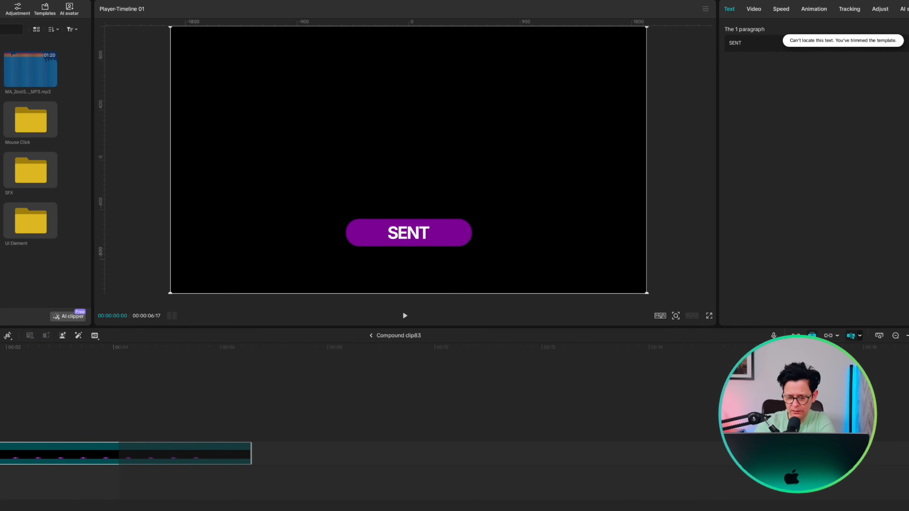
left_click(371, 336)
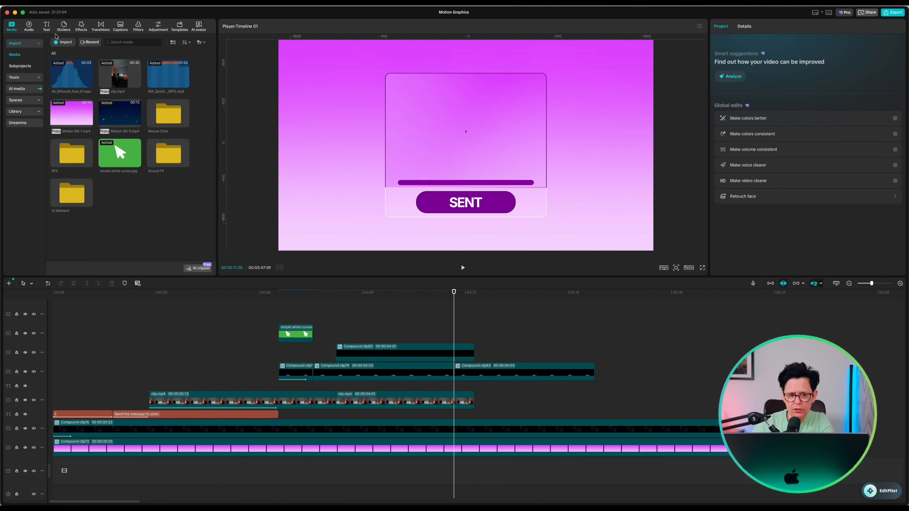
- Add a default text clip at 00:00:11:20 reading IMAGE SENT
left_click(46, 27)
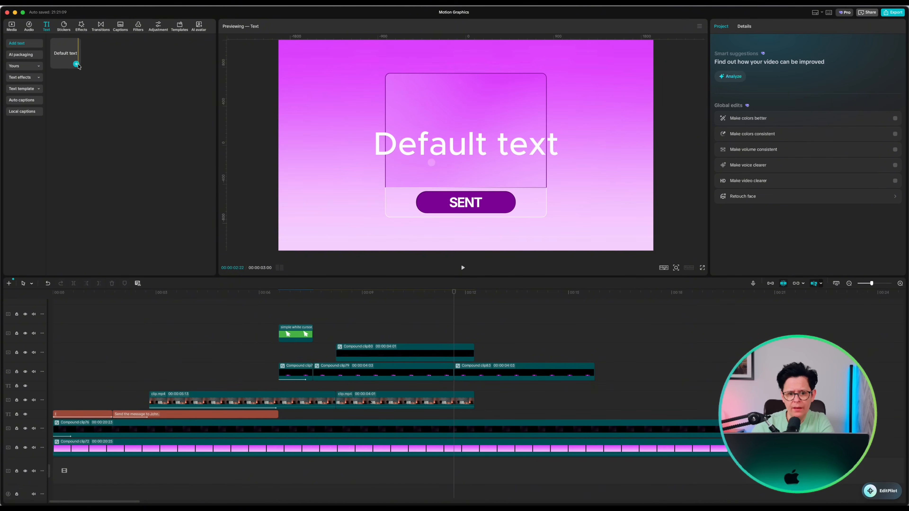
left_click(66, 53)
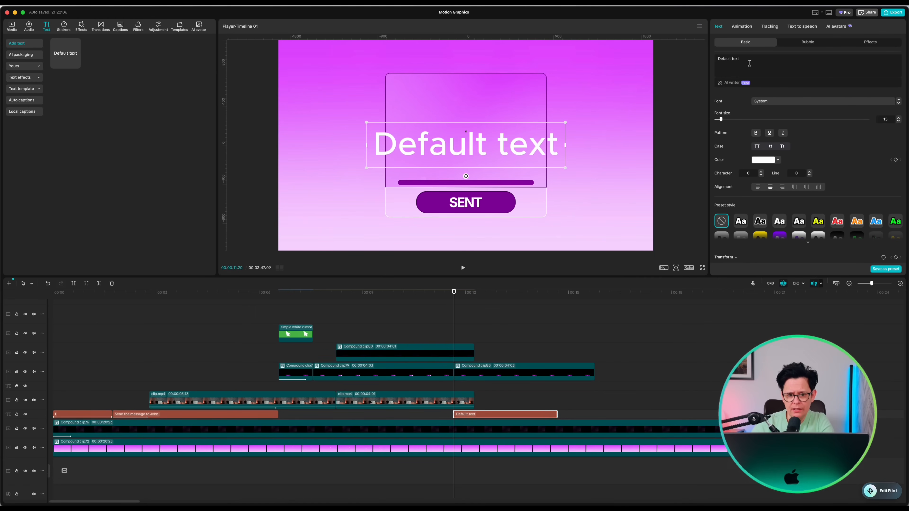
type("IMAGE SEN")
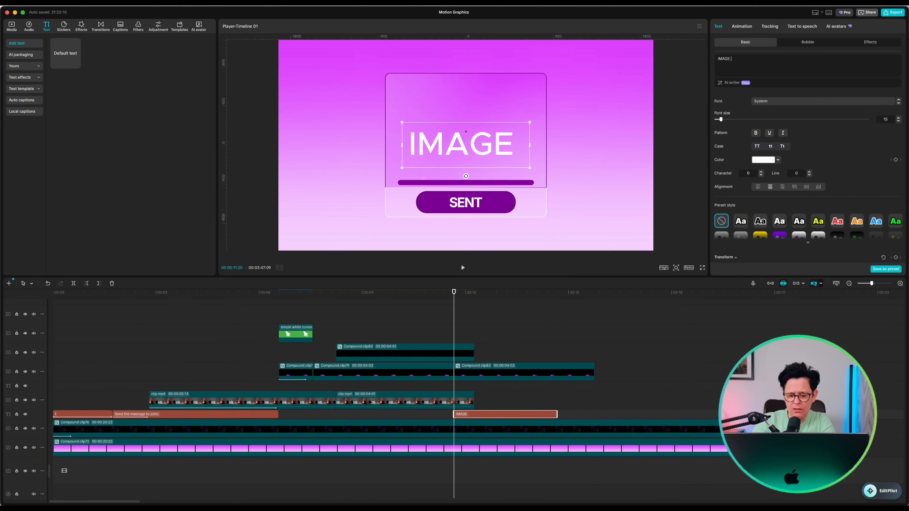
type("T")
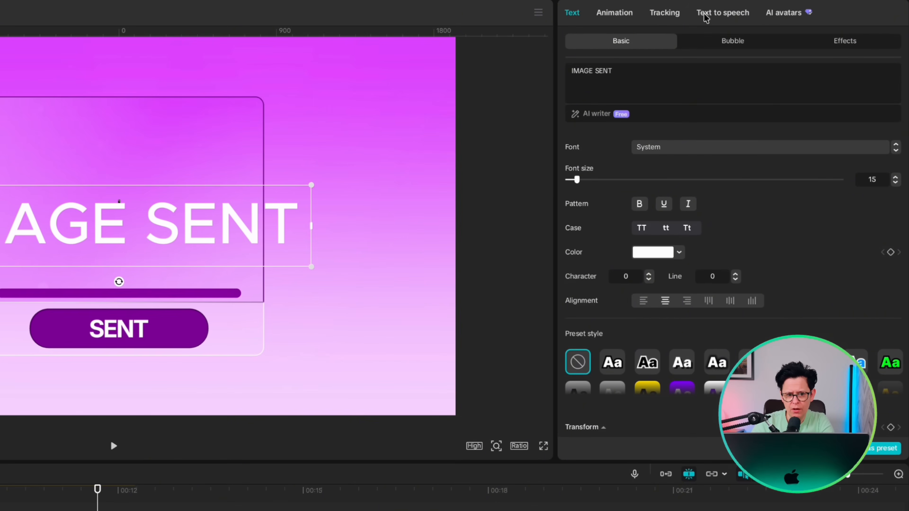
- Generate speech from the IMAGE SENT text with the Peaceful Female voice and delete the text clip
left_click(705, 15)
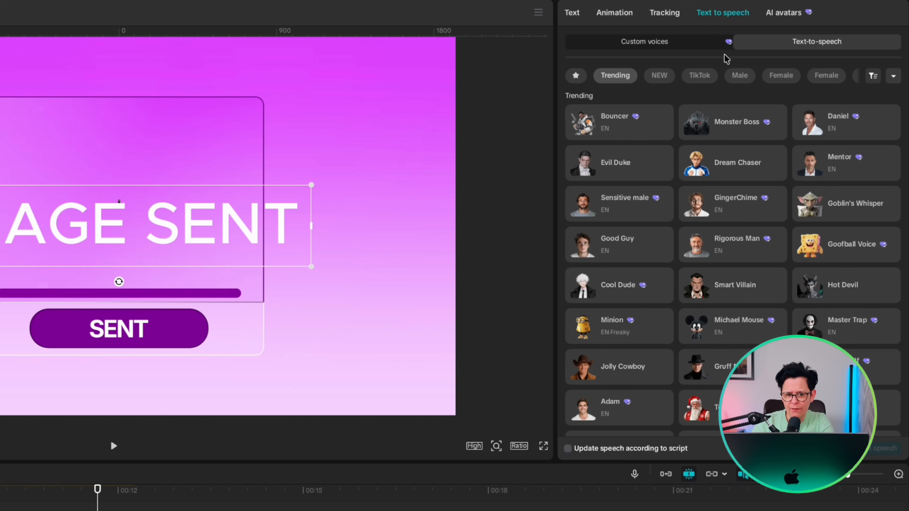
left_click(770, 77)
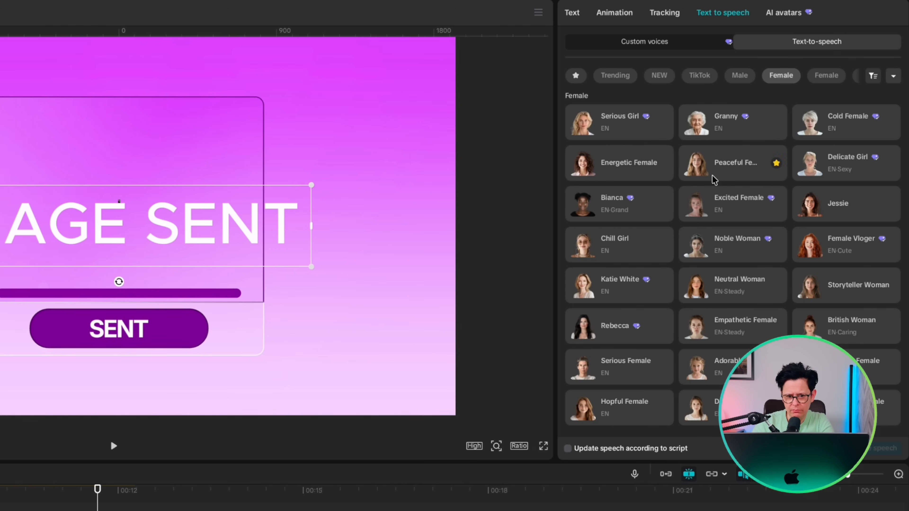
left_click(721, 171)
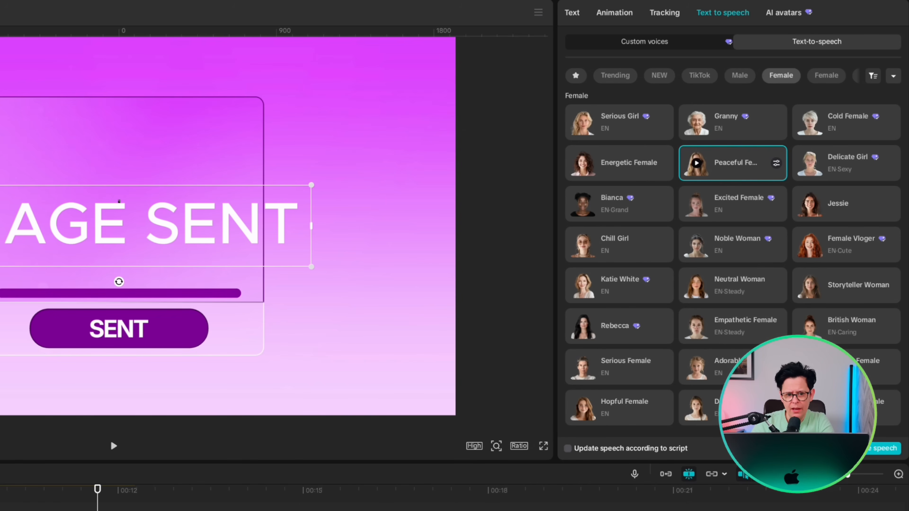
left_click(883, 449)
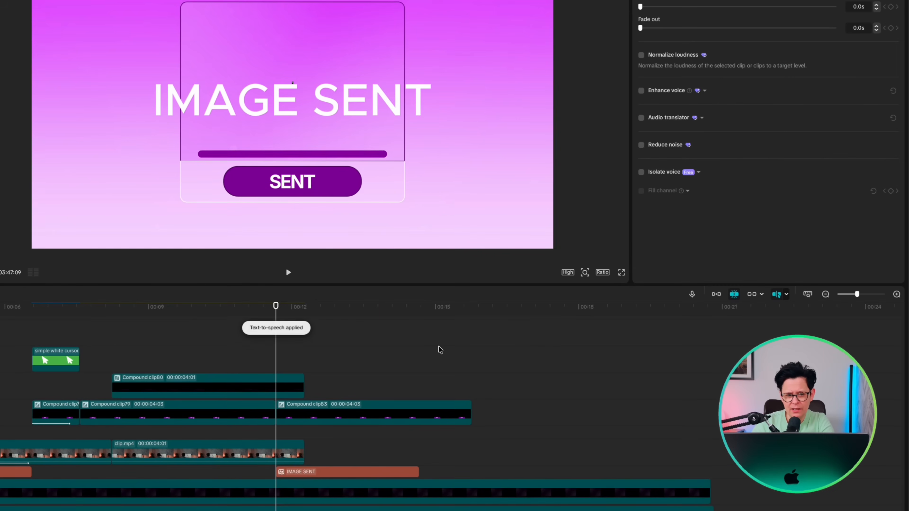
left_click(292, 475)
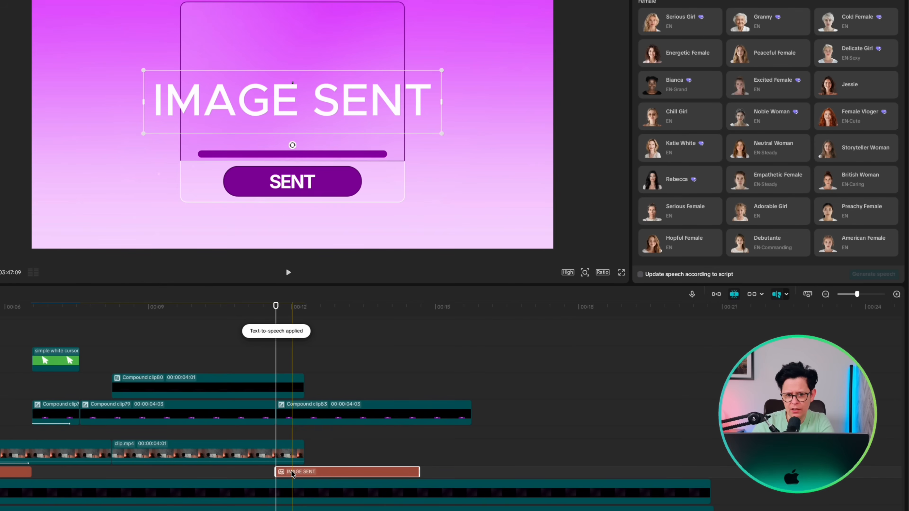
key("Delete")
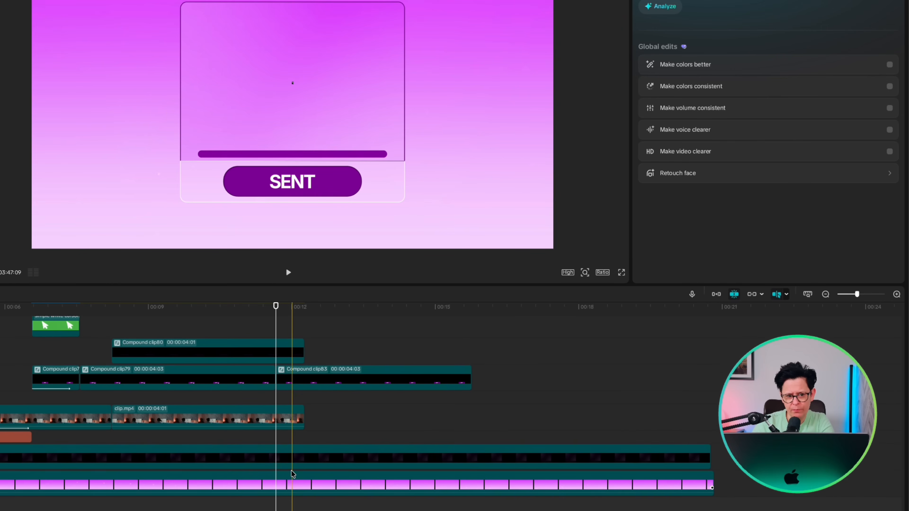
- Convert the IMAGE SENT speech audio into a compound clip and apply the Bass Boost voice filter to it
left_click(297, 502)
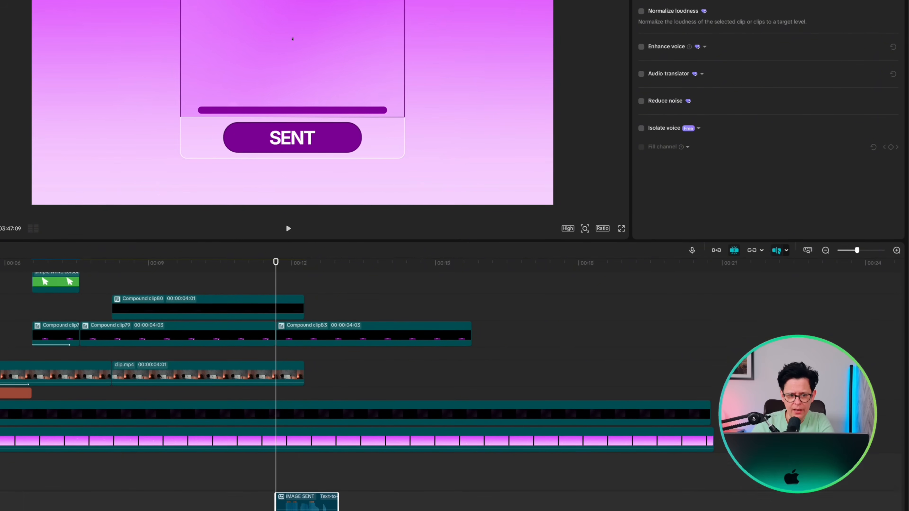
left_click(689, 1)
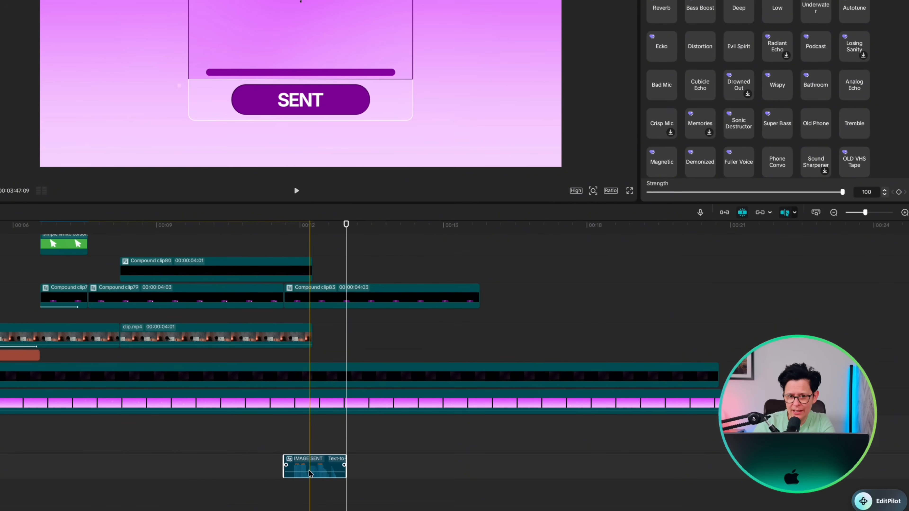
key("alt+g")
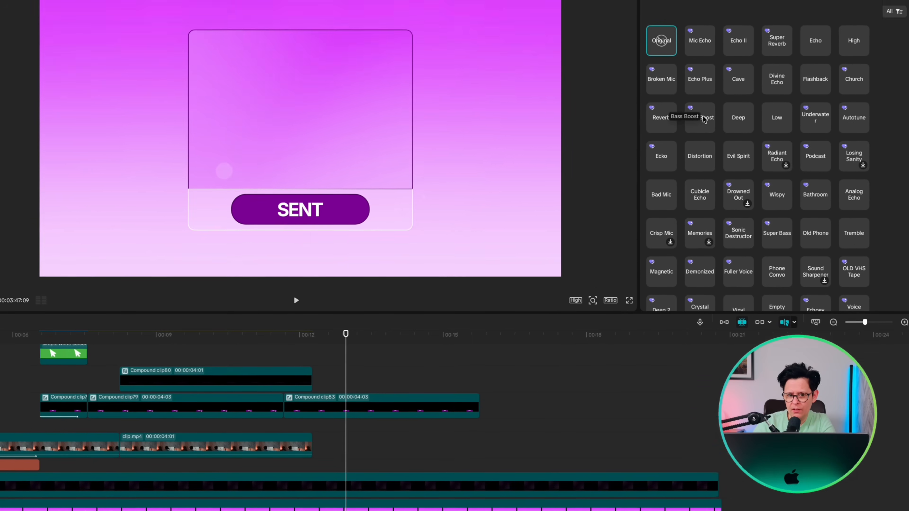
left_click(702, 42)
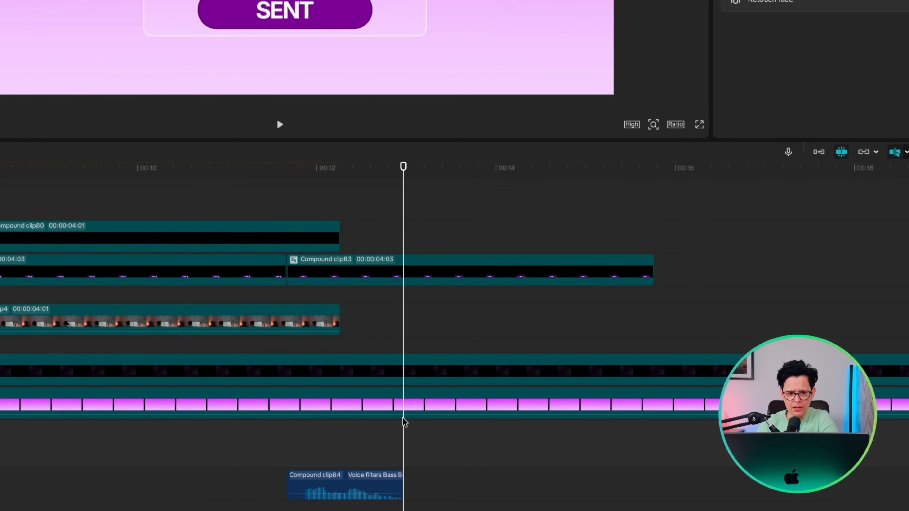
- Combine the SENT button clip and the glass card clip into one compound clip
left_click(401, 273)
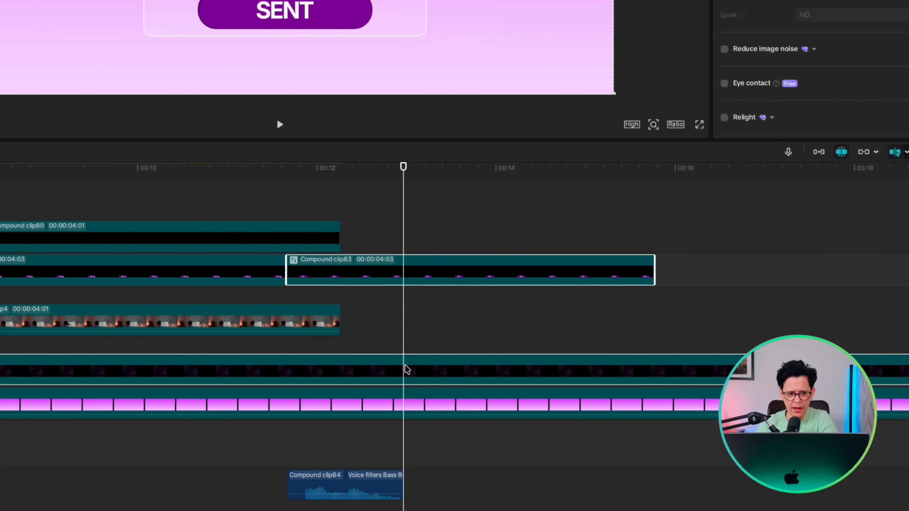
key("alt+g")
scroll(629, 385, "right", 8)
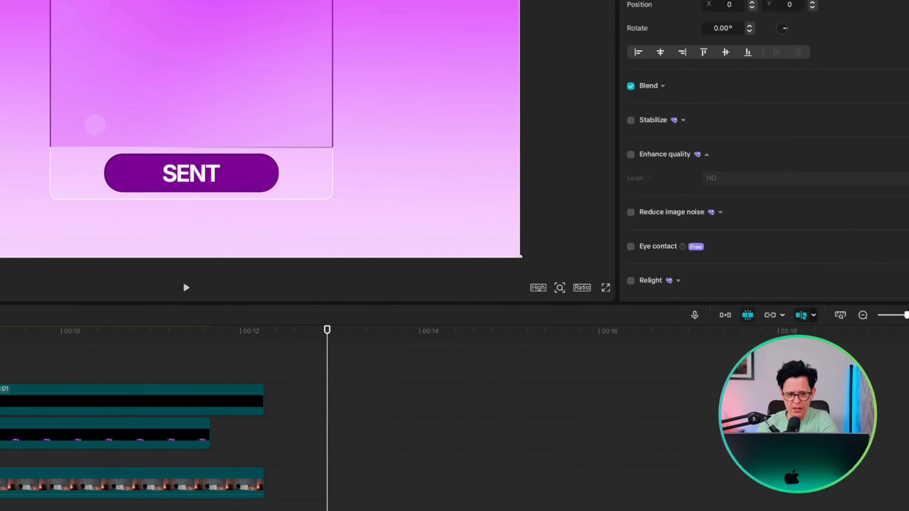
- Keyframe the combined card's position from X 0 after the speech ends to X -2771, and smooth the move with the Quad Ease curve
left_click(890, 99)
key("Right")
key("Right")
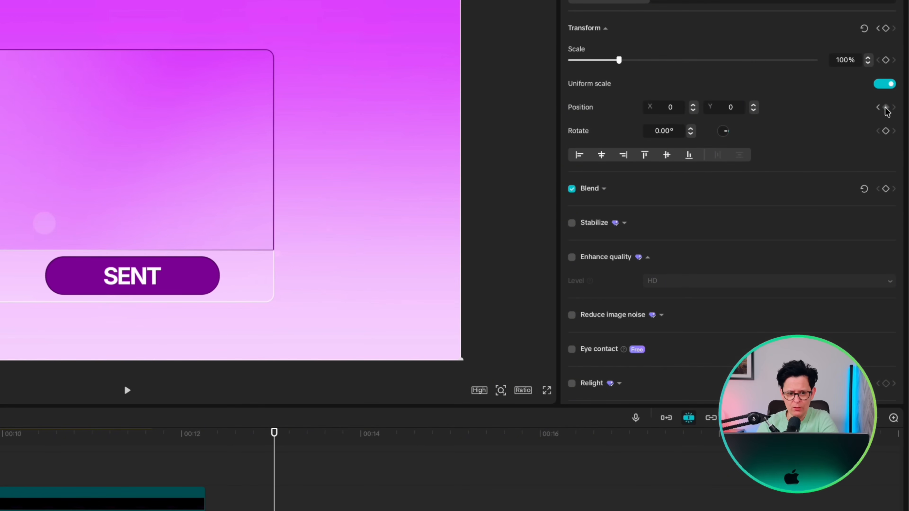
key("Left")
key("Left")
key("shift+Right")
key("shift+Right")
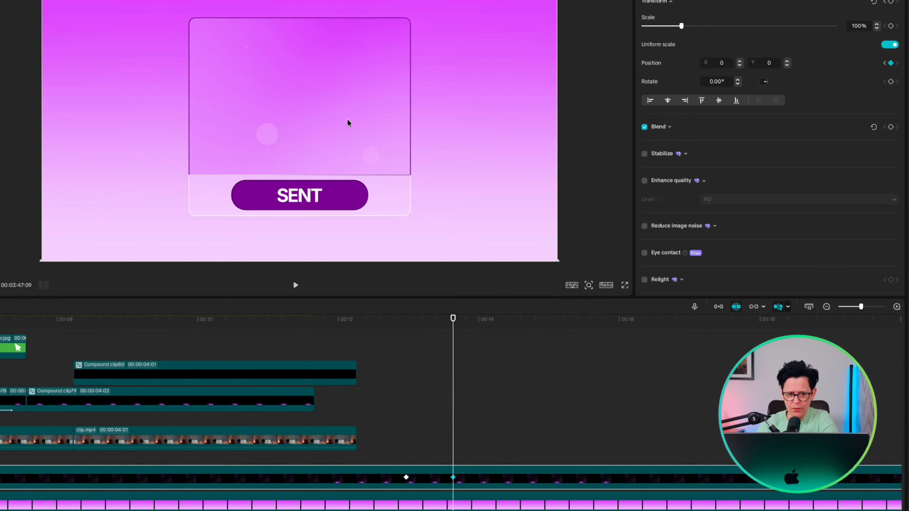
left_click_drag(351, 137, 40, 138)
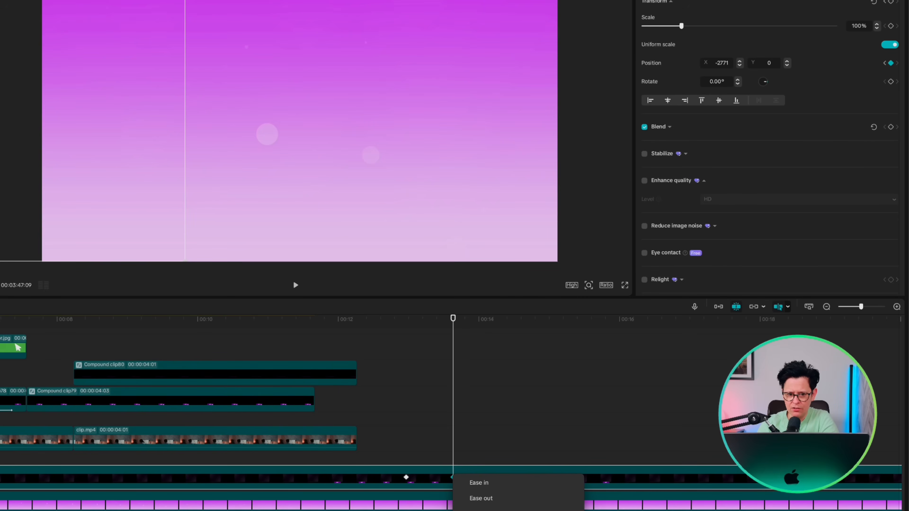
left_click(486, 510)
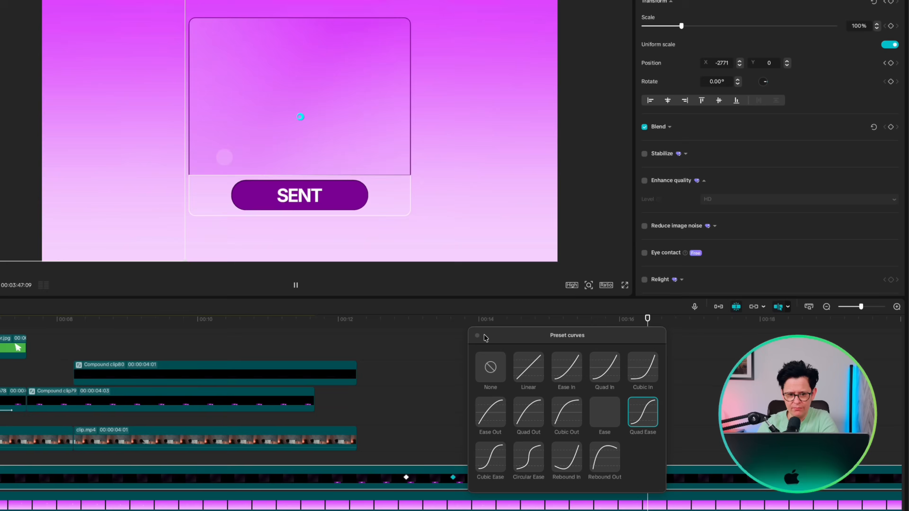
left_click(477, 335)
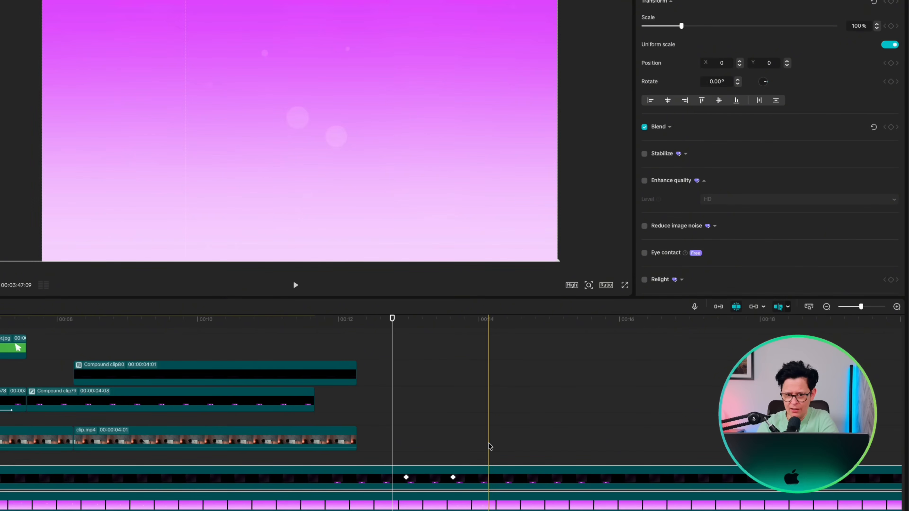
- Trim the ends of the card and background clips to just past the slide-out and play back the ending
key("w")
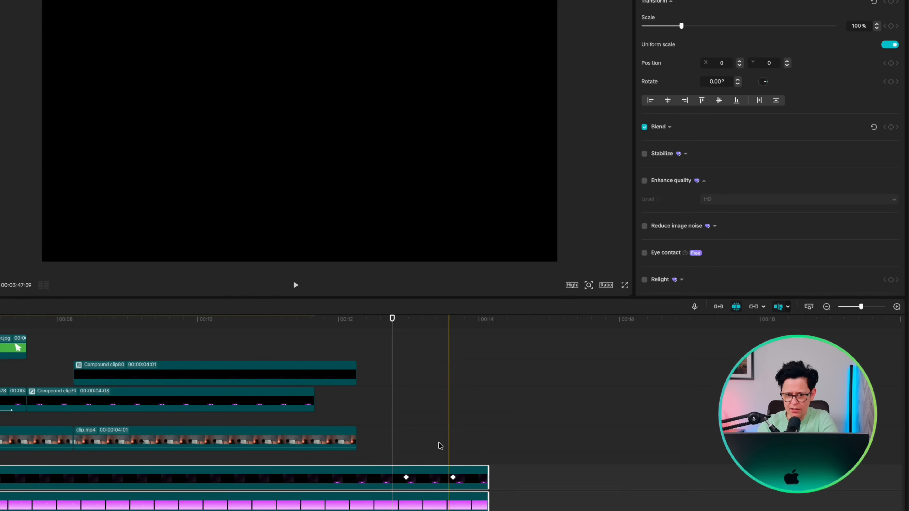
left_click(374, 442)
key("space")
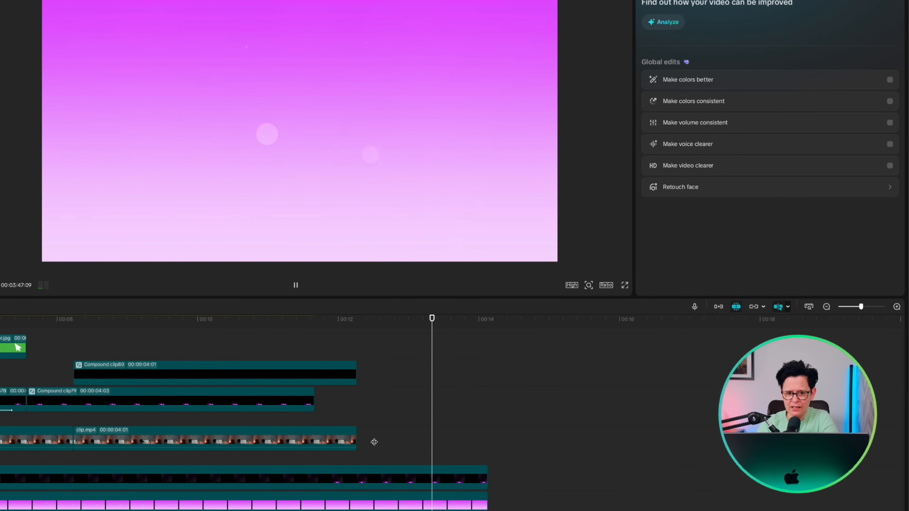